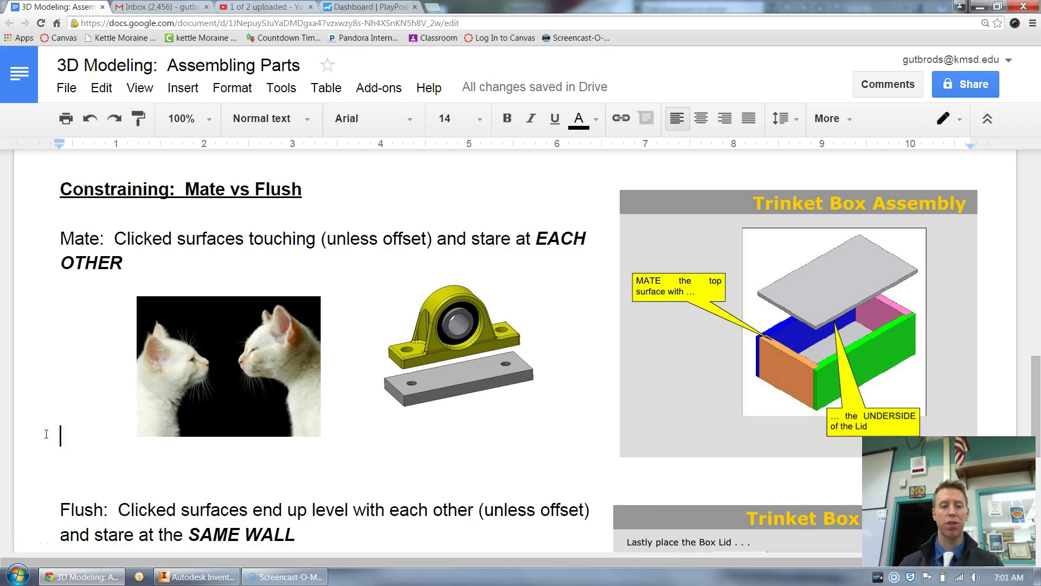
Switch to Inventor and place a Mate constraint between the large magenta face of Sides and the large blue face of Back.
click(58, 432)
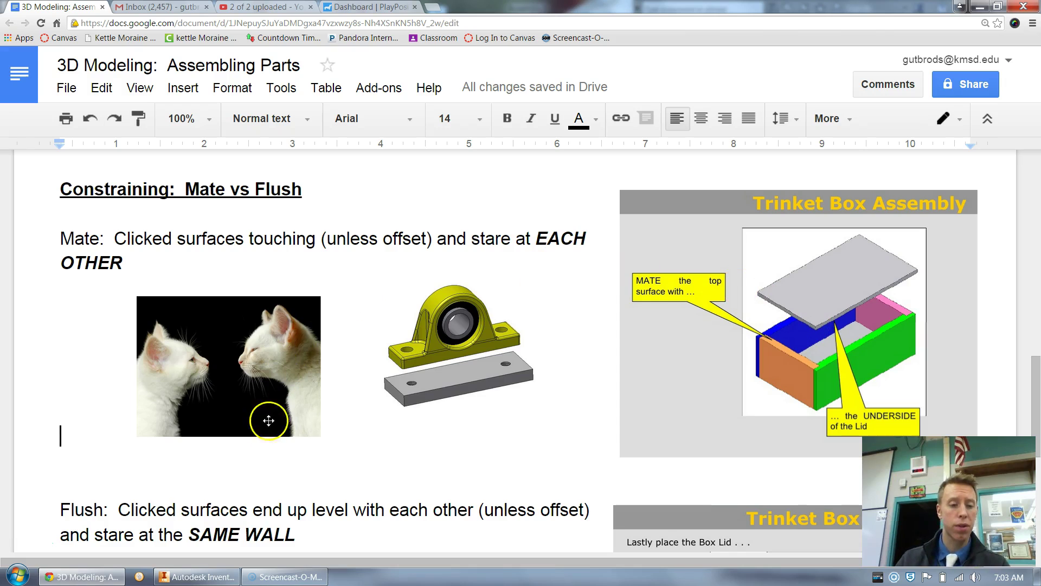
click(196, 576)
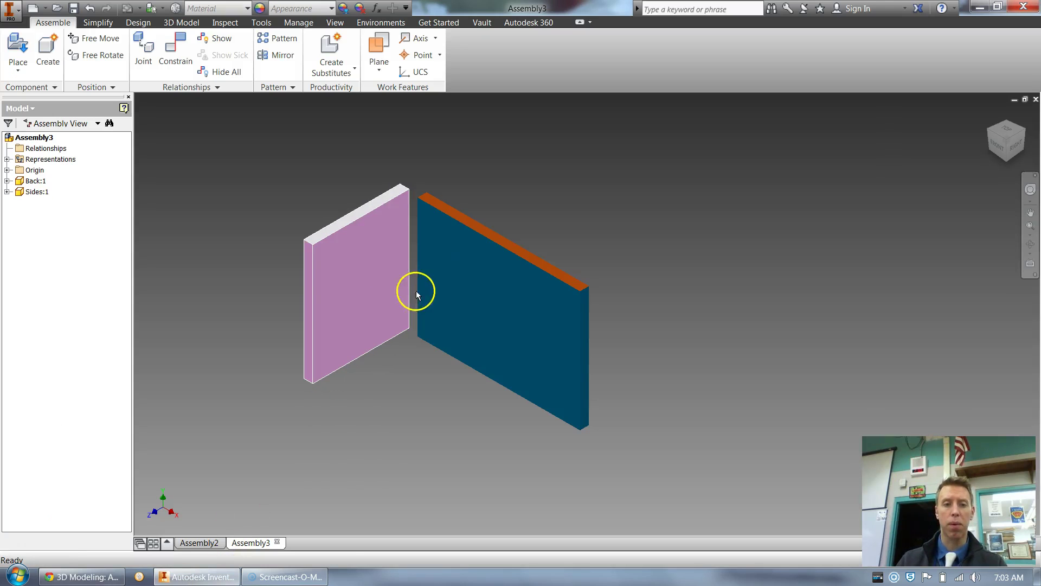
scroll(366, 293, down, 3)
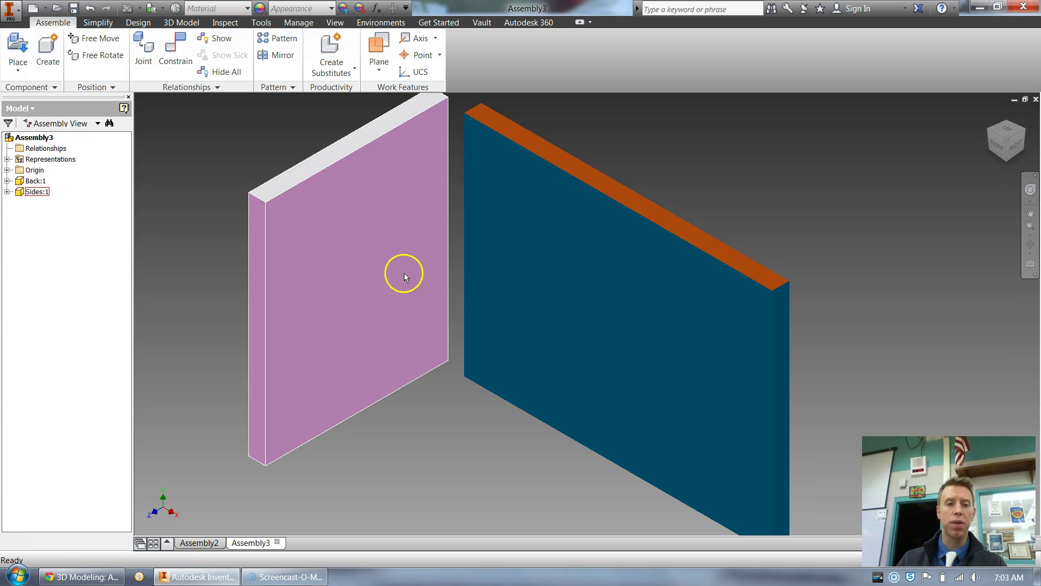
scroll(394, 268, up, 3)
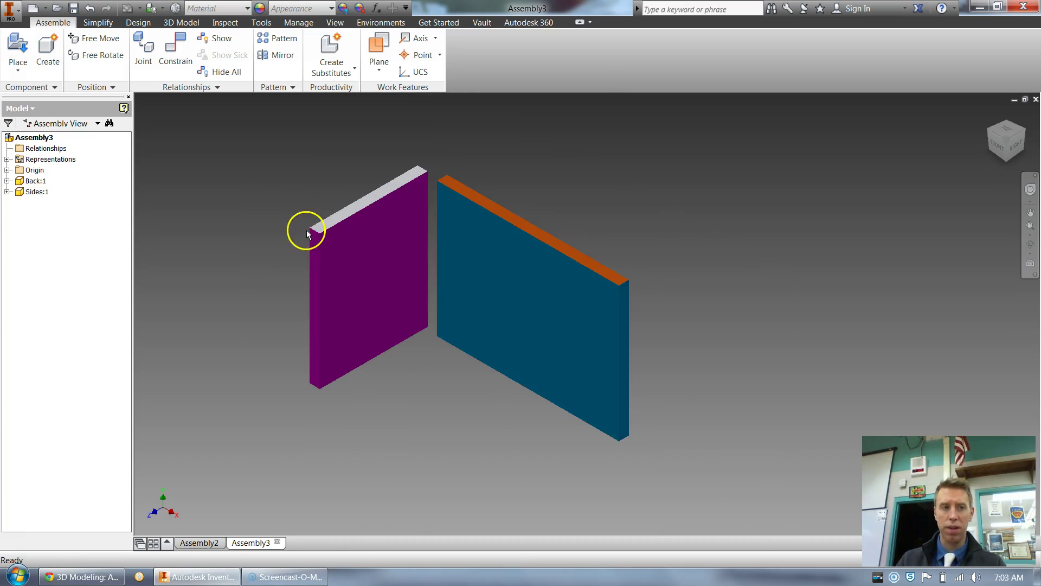
click(175, 51)
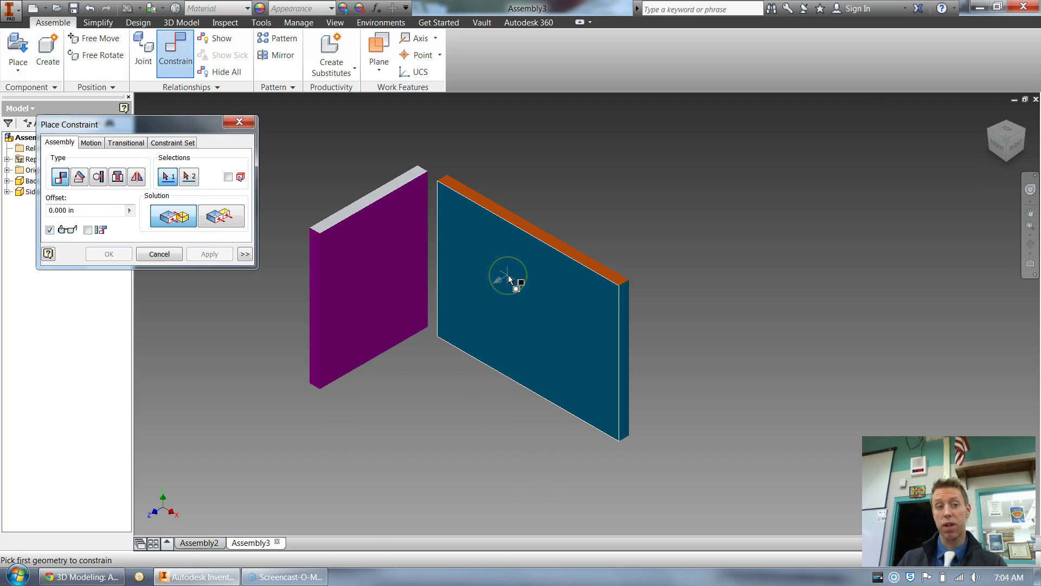
click(173, 57)
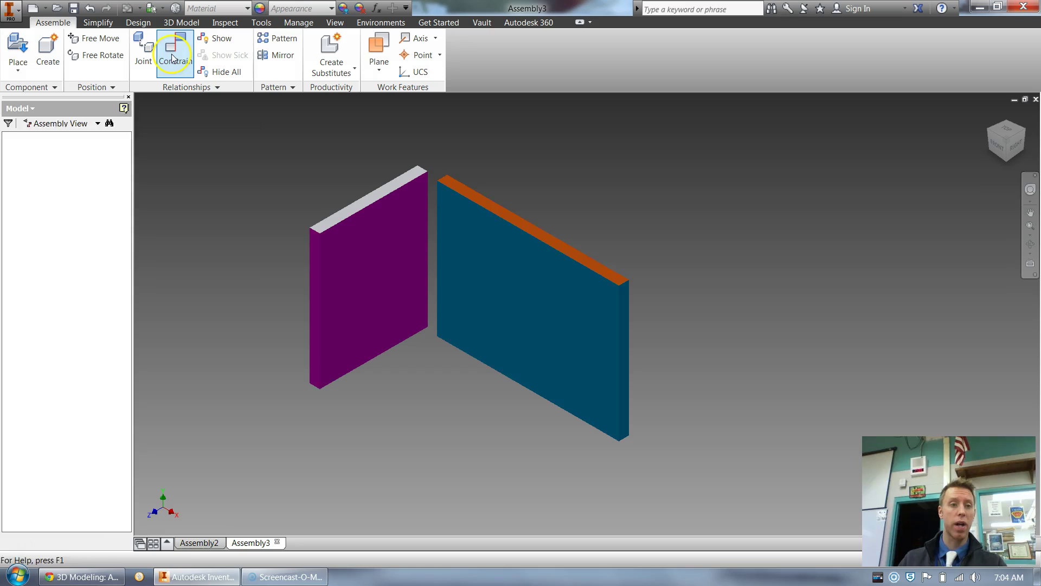
click(173, 56)
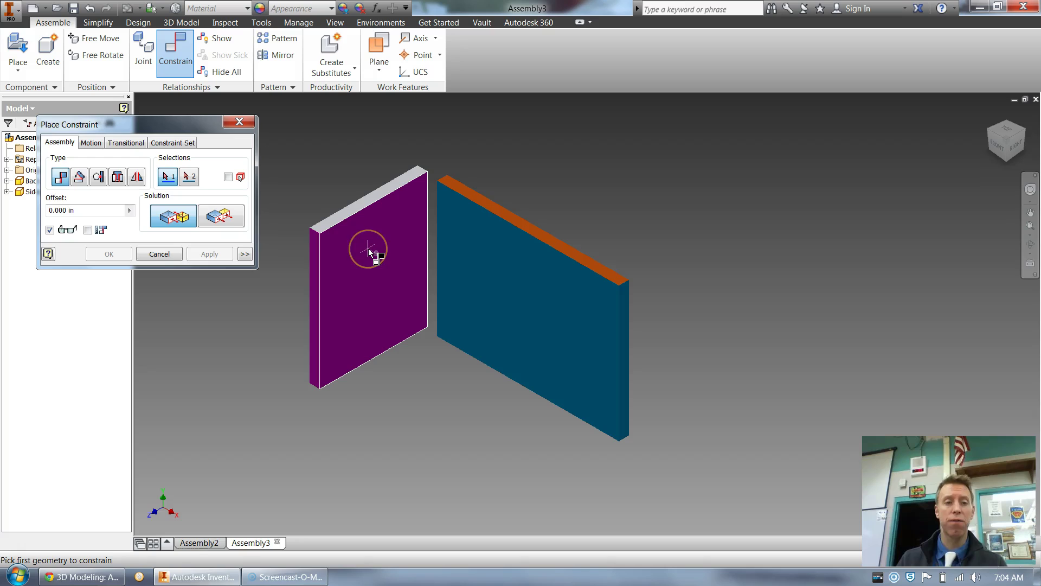
mouse_move(369, 252)
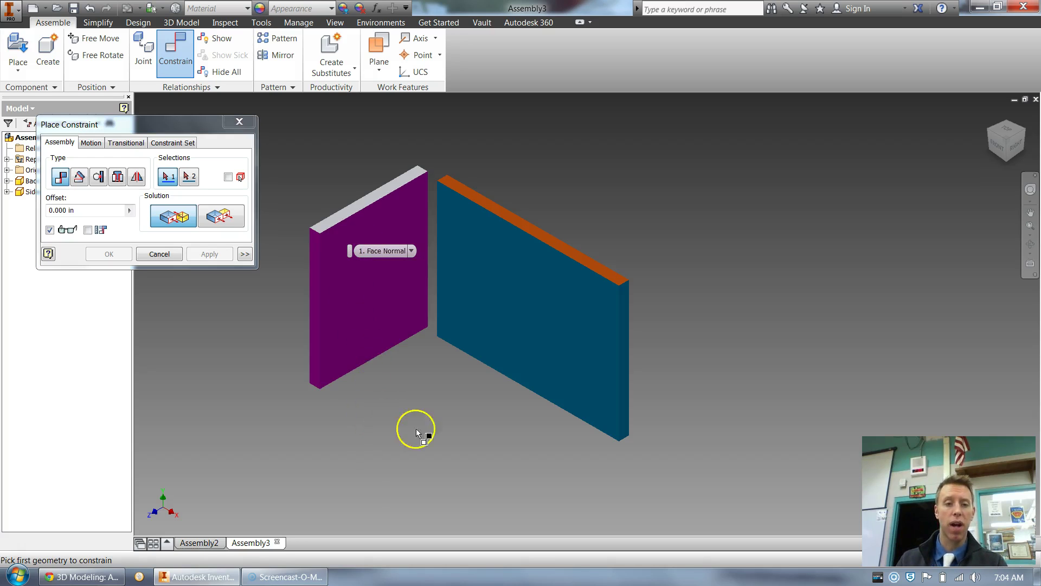
click(367, 306)
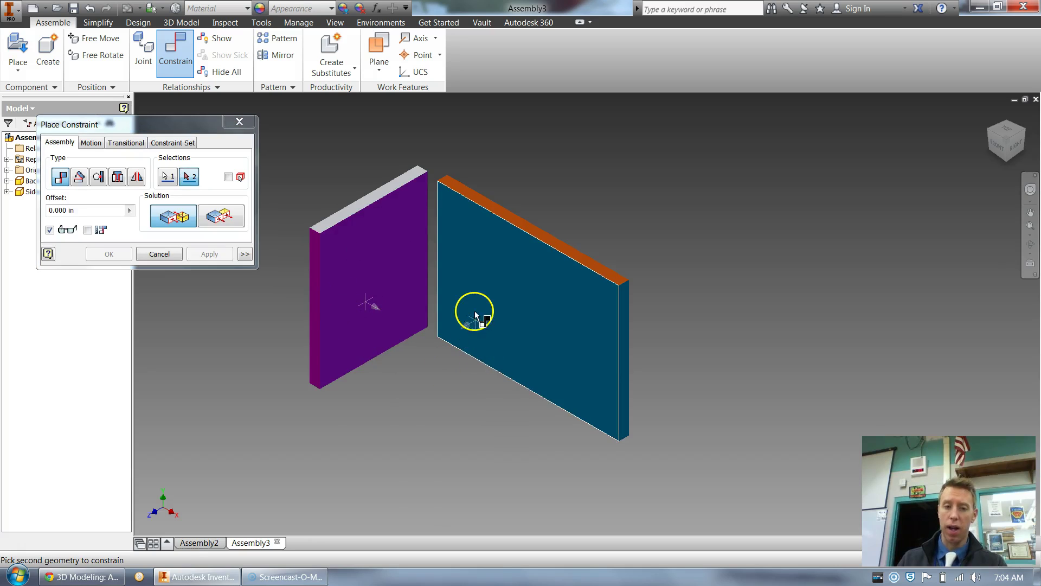
click(479, 271)
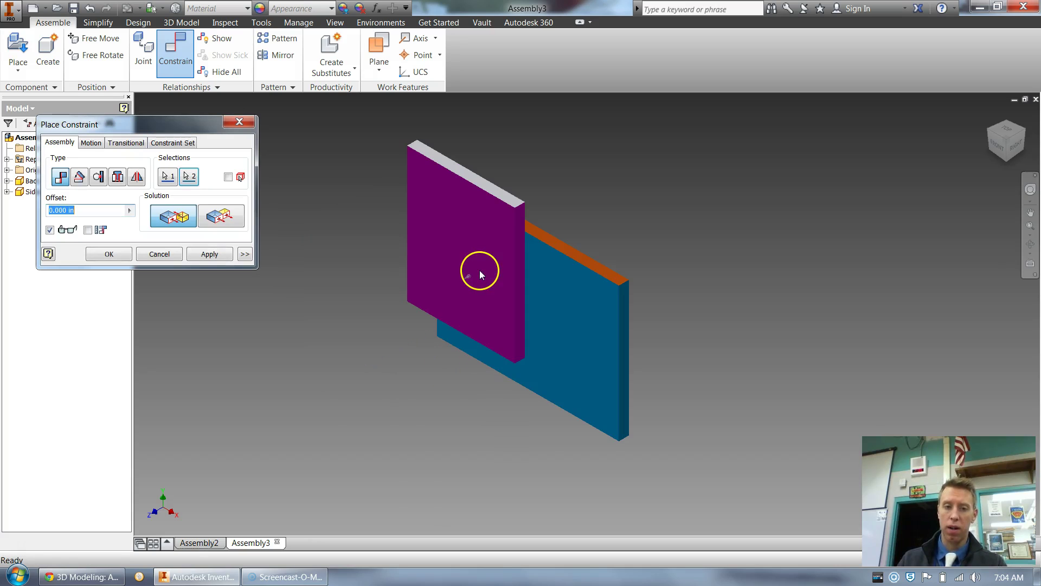
click(227, 253)
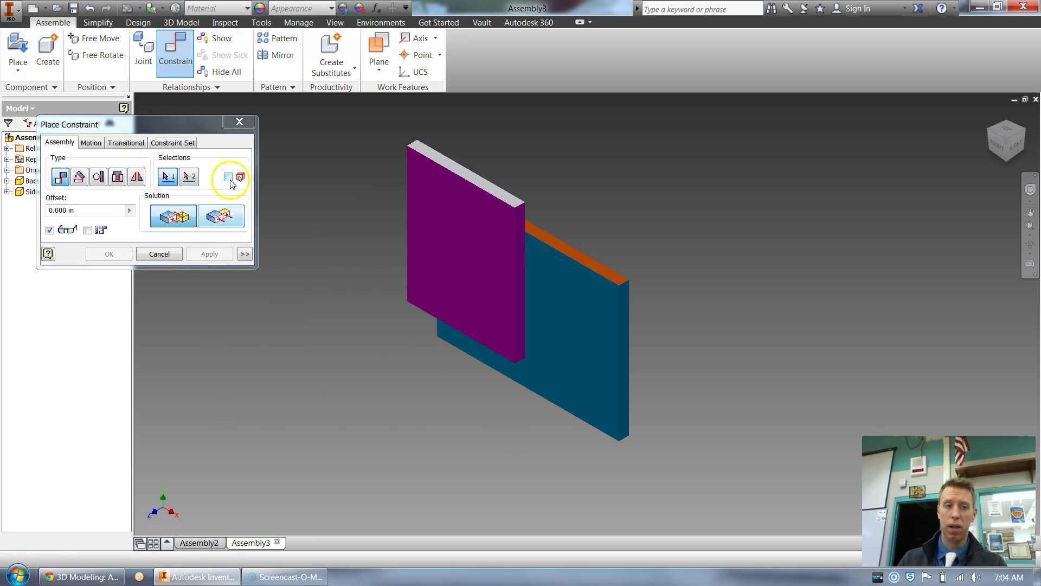
click(245, 121)
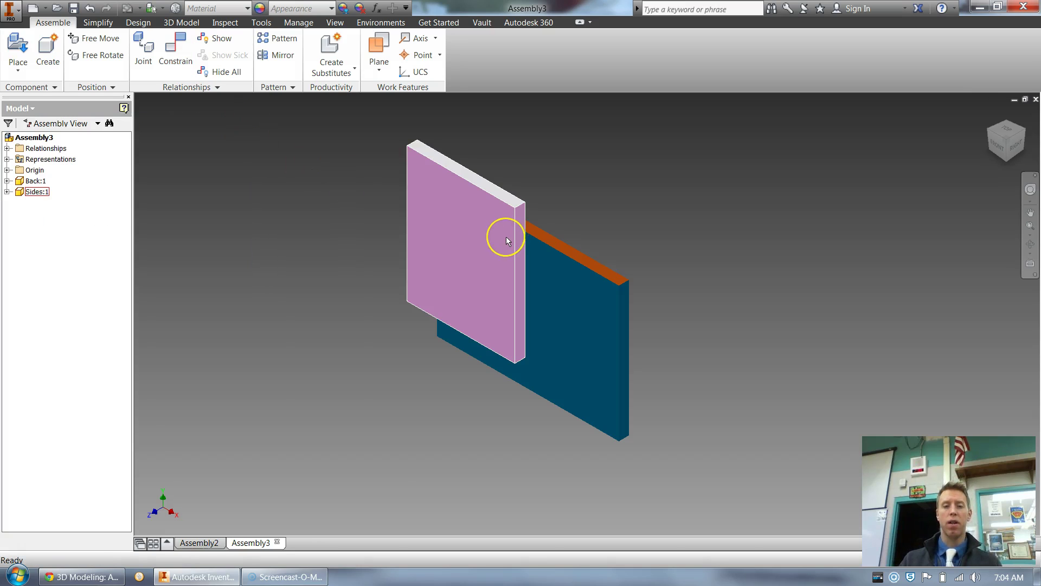
Slide the mated Sides part down along the face of the Back part to test its remaining movement.
click(46, 430)
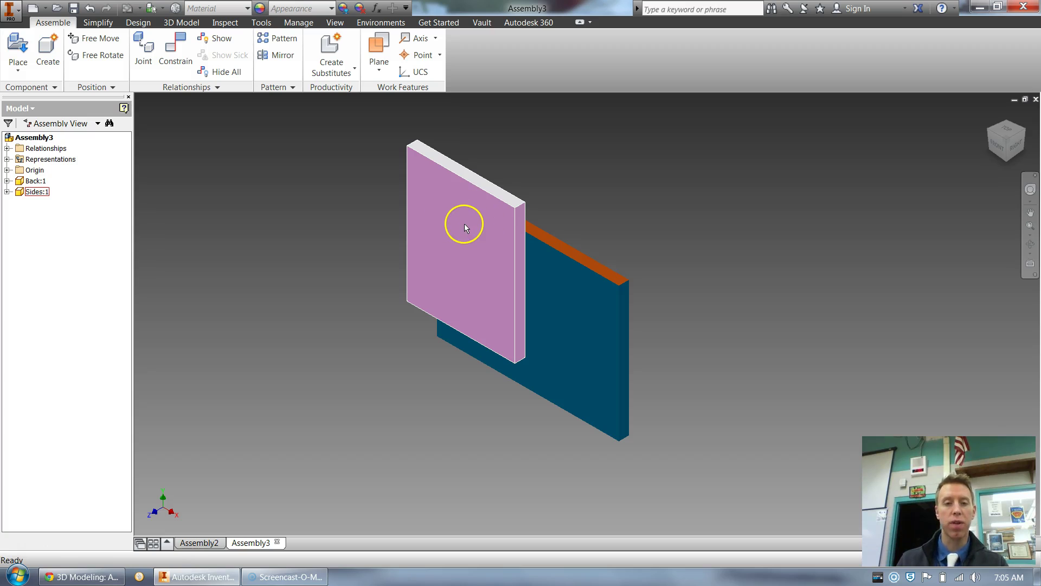
drag(467, 218, 453, 249)
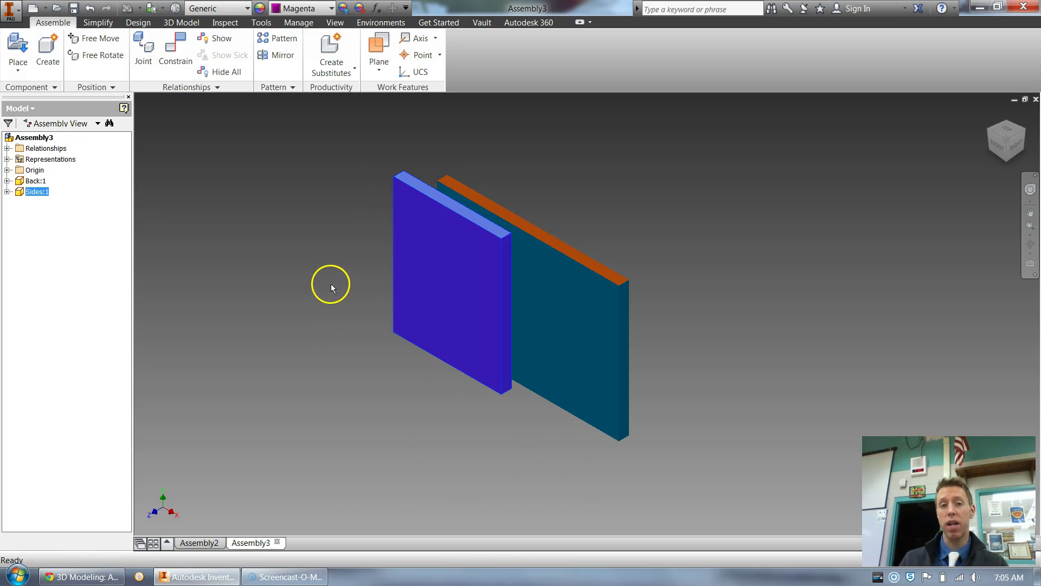
Delete the Mate constraint between Sides and Back, and pull the Sides part away from the Back part.
click(7, 192)
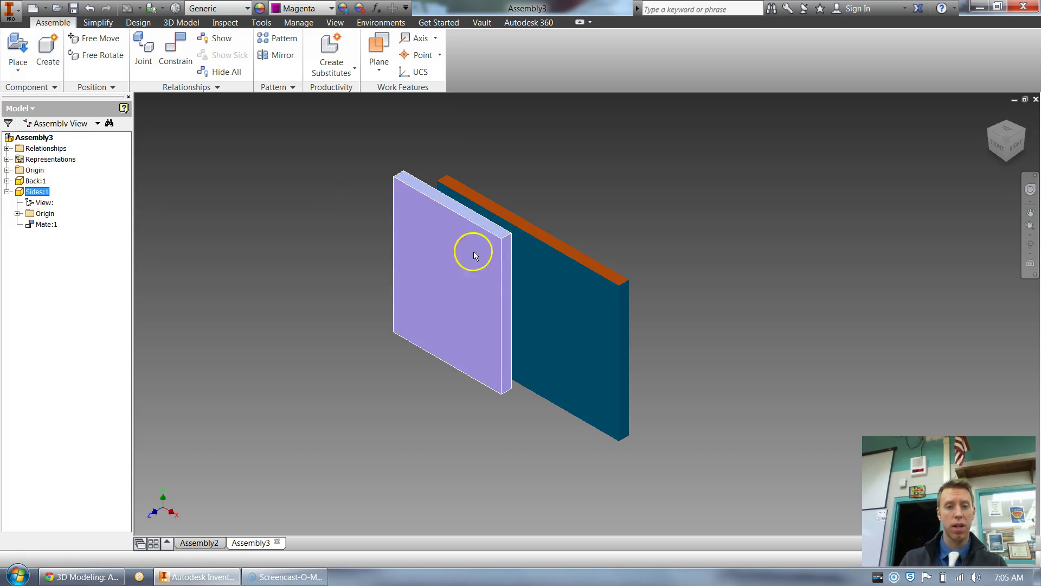
click(7, 180)
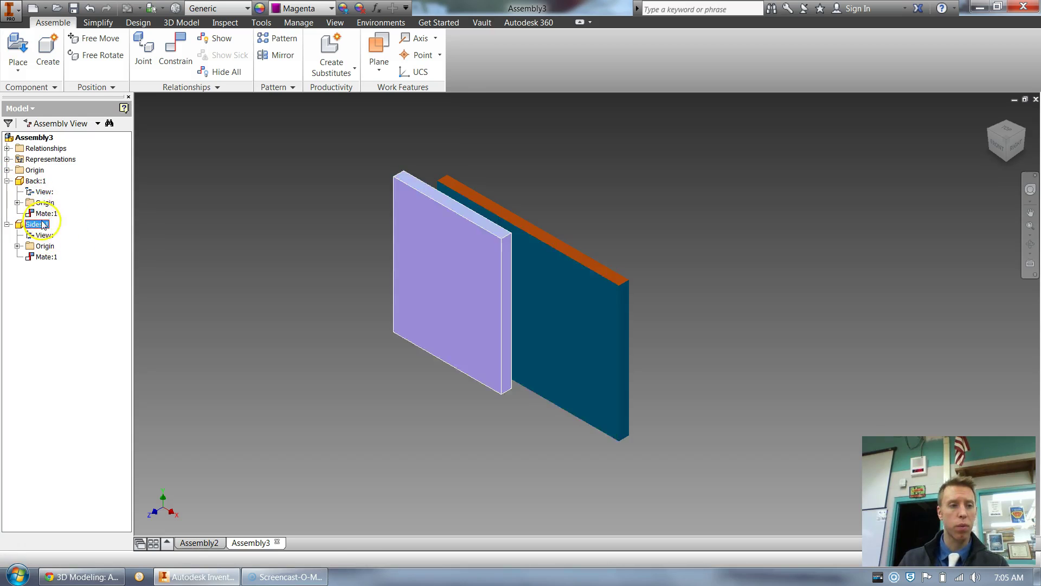
click(46, 257)
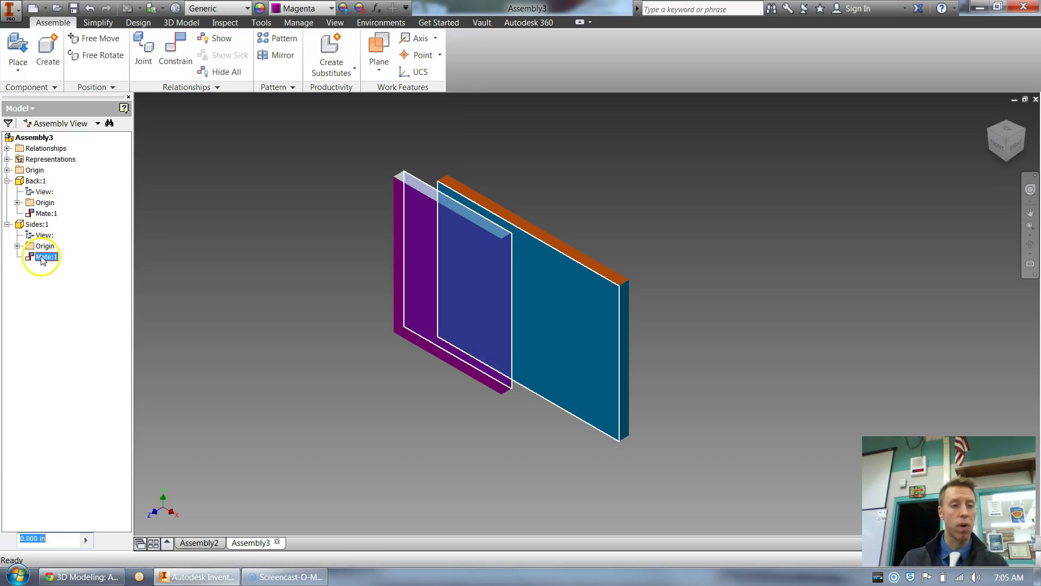
right_click(46, 257)
click(65, 273)
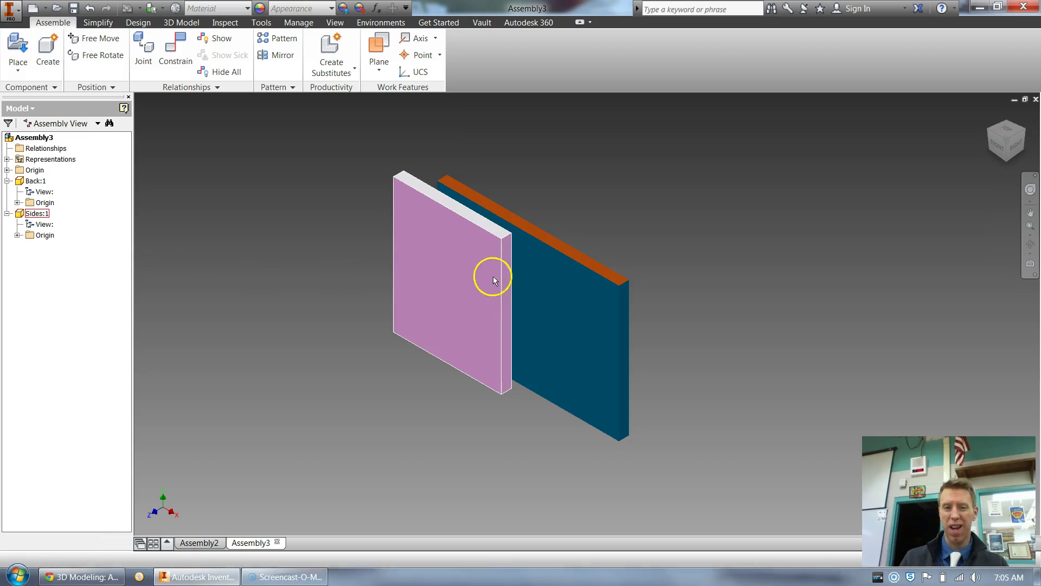
drag(490, 274, 394, 296)
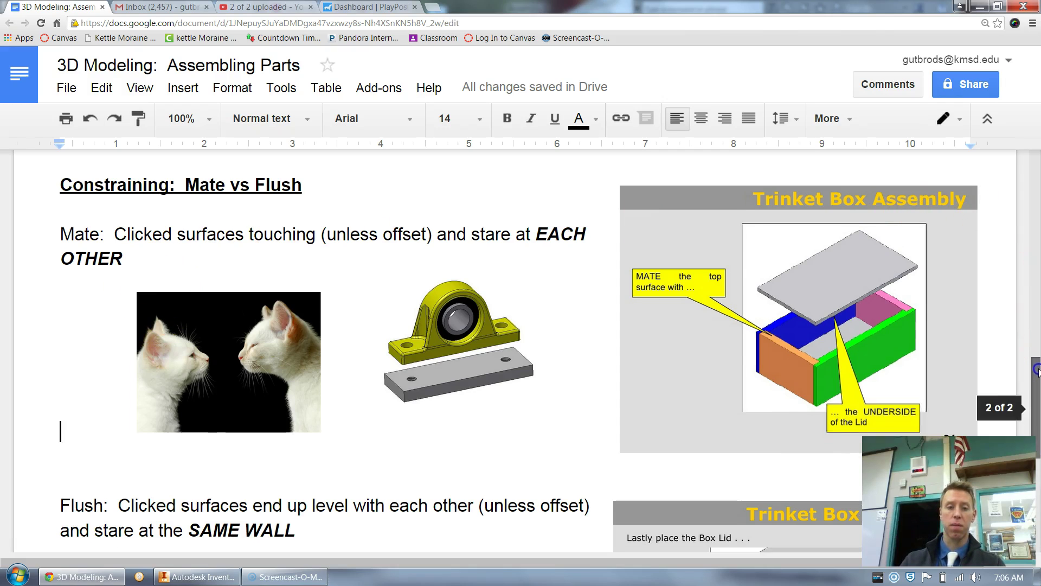
Review the document's Flush section, return to Inventor and place a Flush constraint between the narrow end faces of Sides and Back.
scroll(169, 240, down, 6)
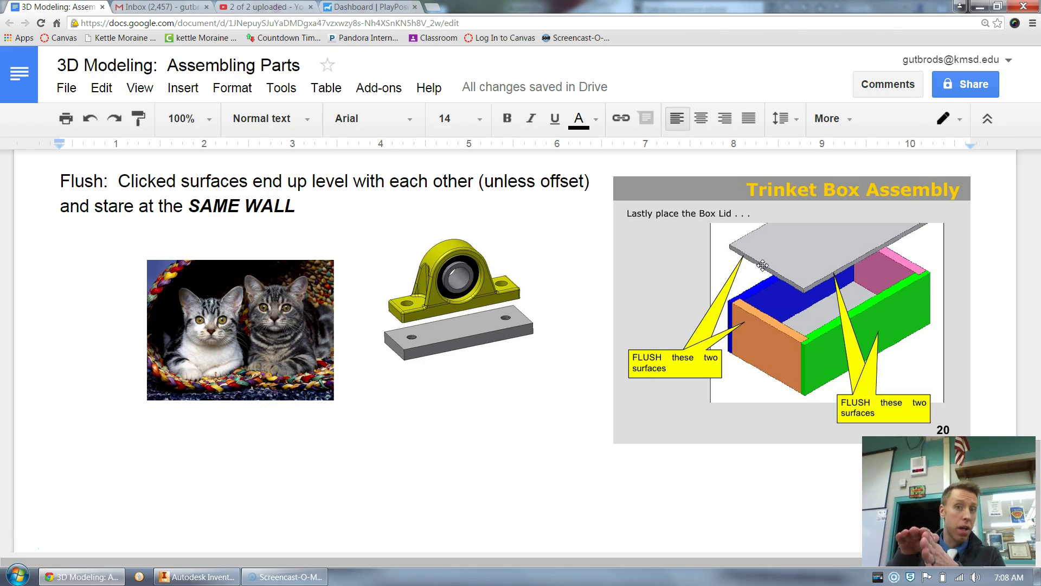
key(alt+Tab)
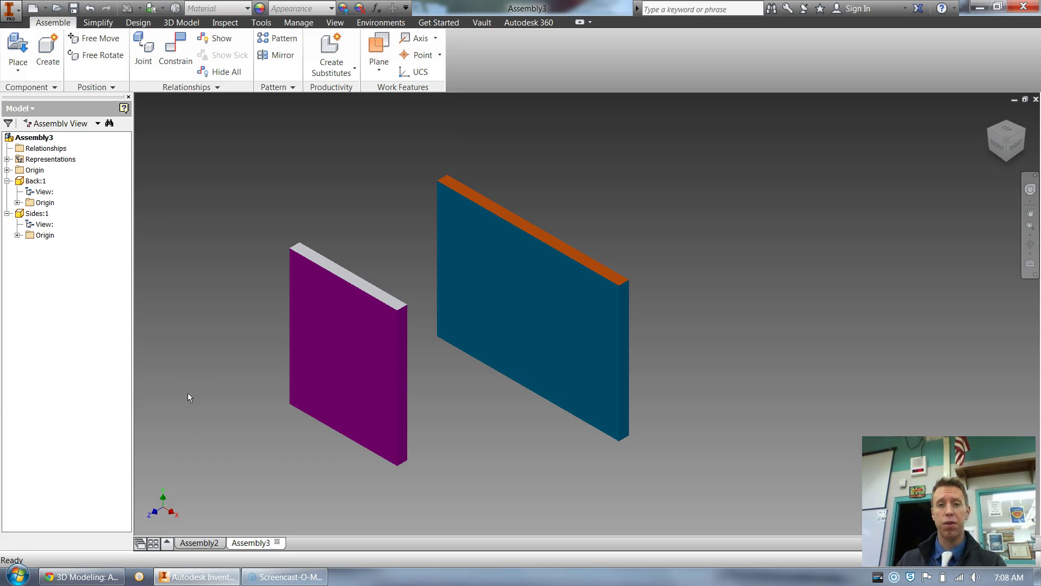
click(175, 48)
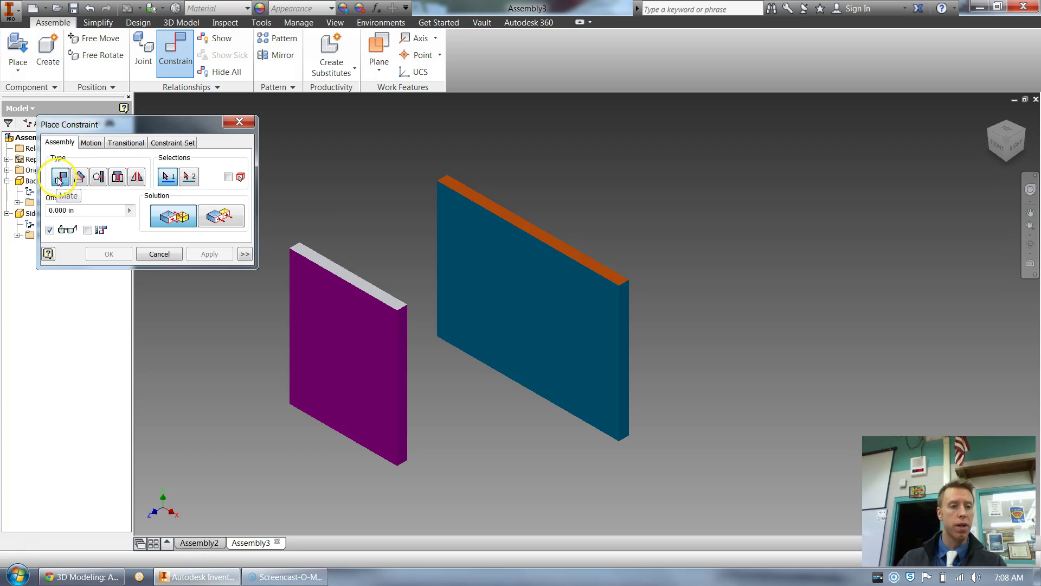
click(222, 216)
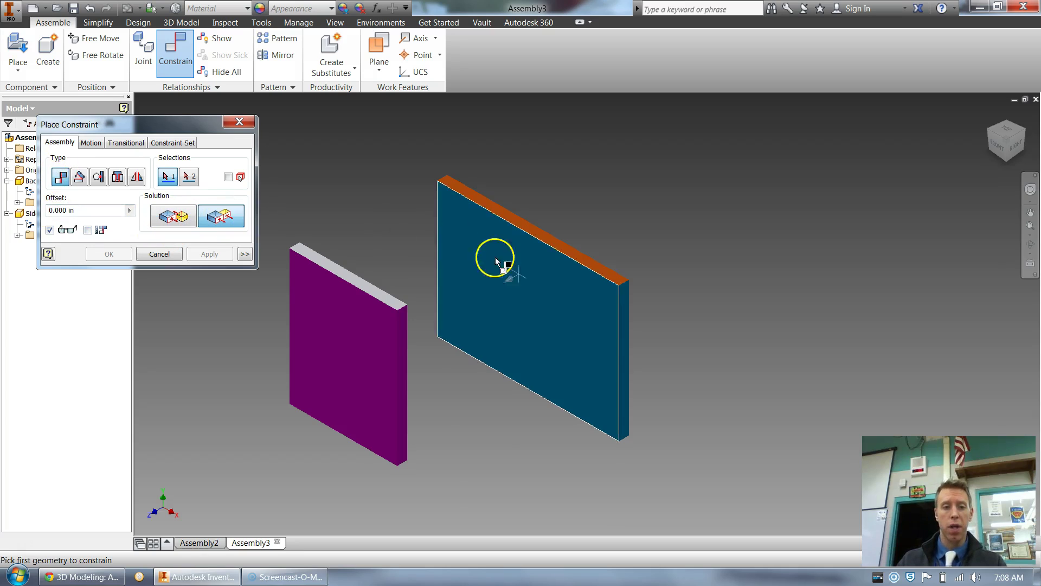
scroll(395, 327, up, 2)
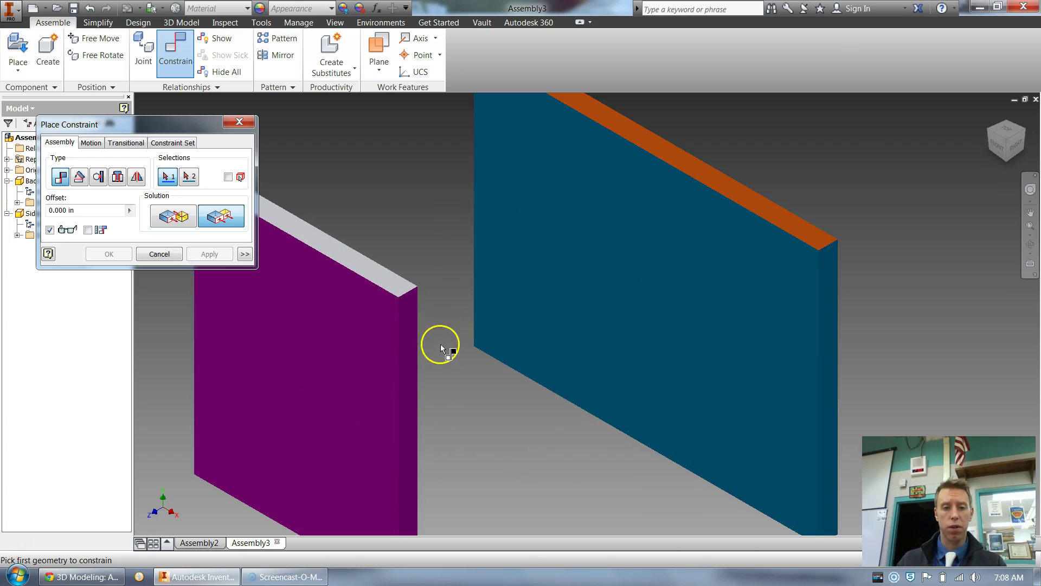
click(411, 327)
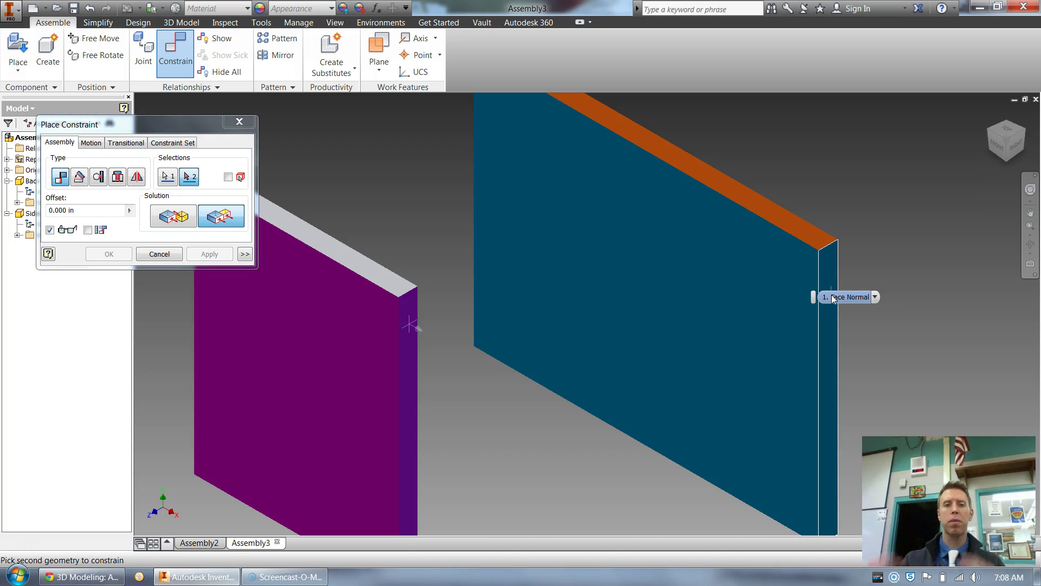
click(828, 276)
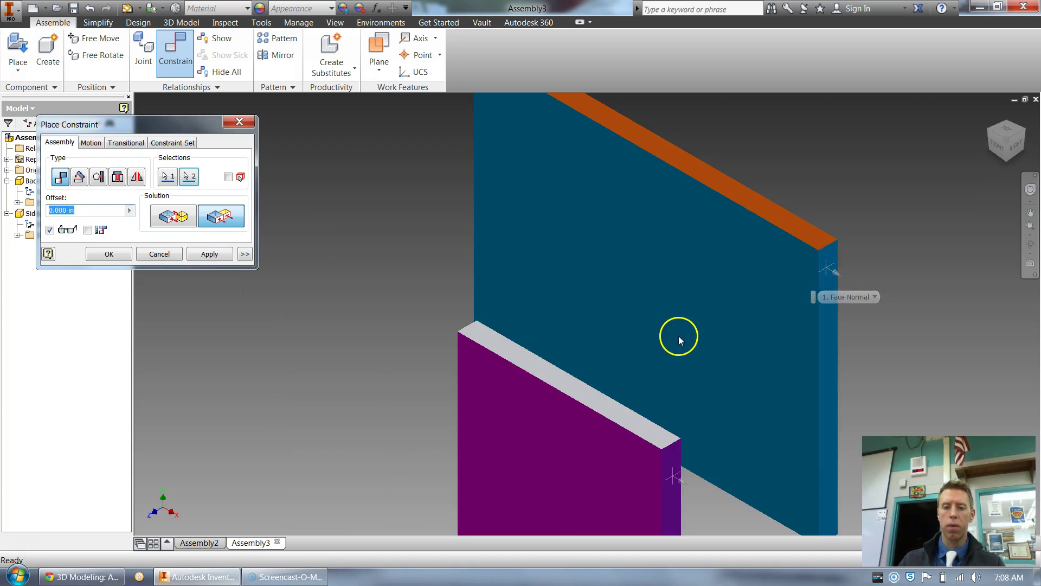
scroll(678, 336, up, 3)
click(214, 255)
click(238, 122)
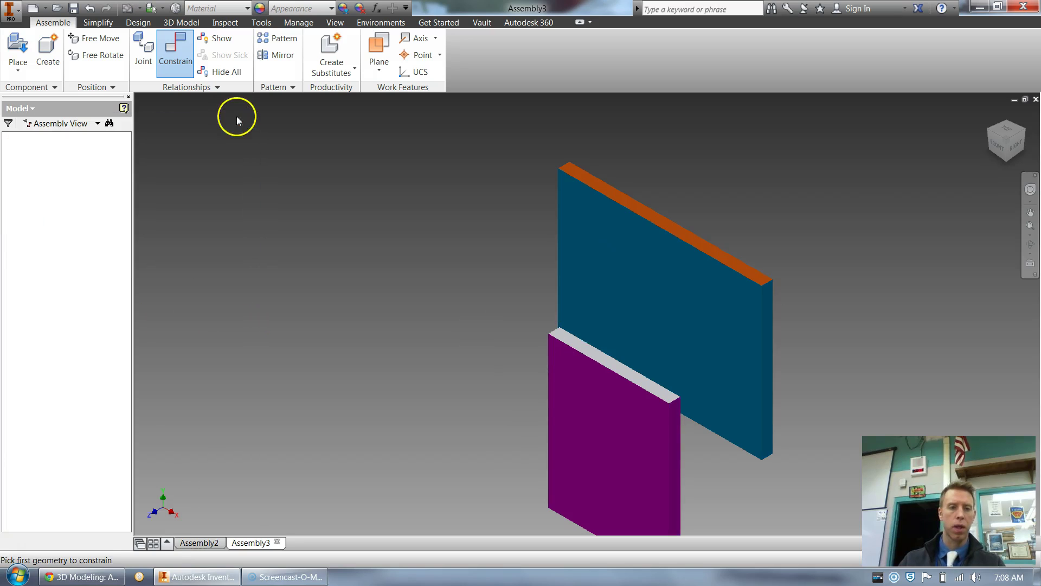
Slide the flushed Sides part toward and away from the Back part, checking from above how their end faces align.
click(1007, 133)
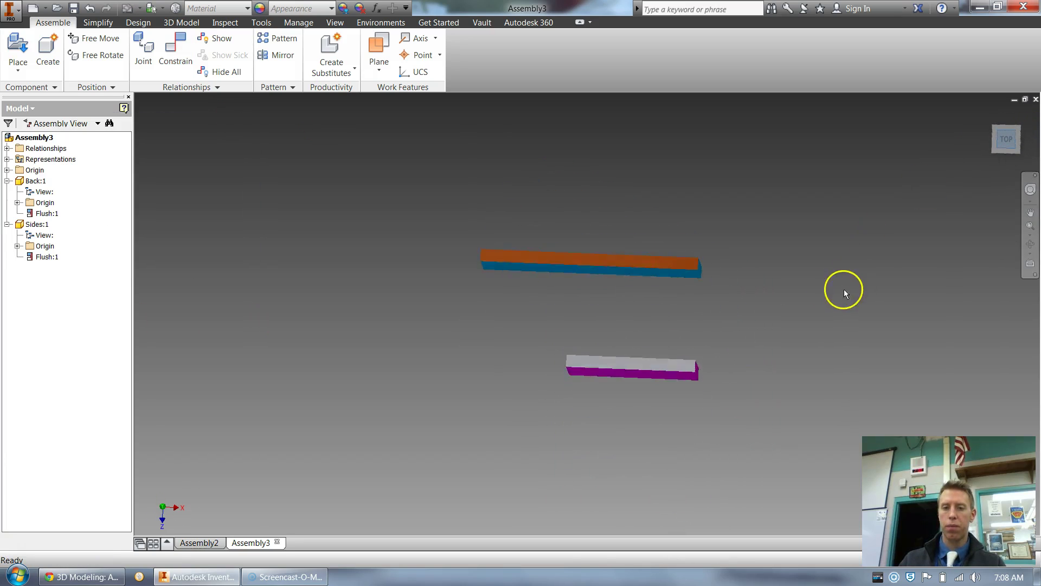
drag(650, 357, 656, 325)
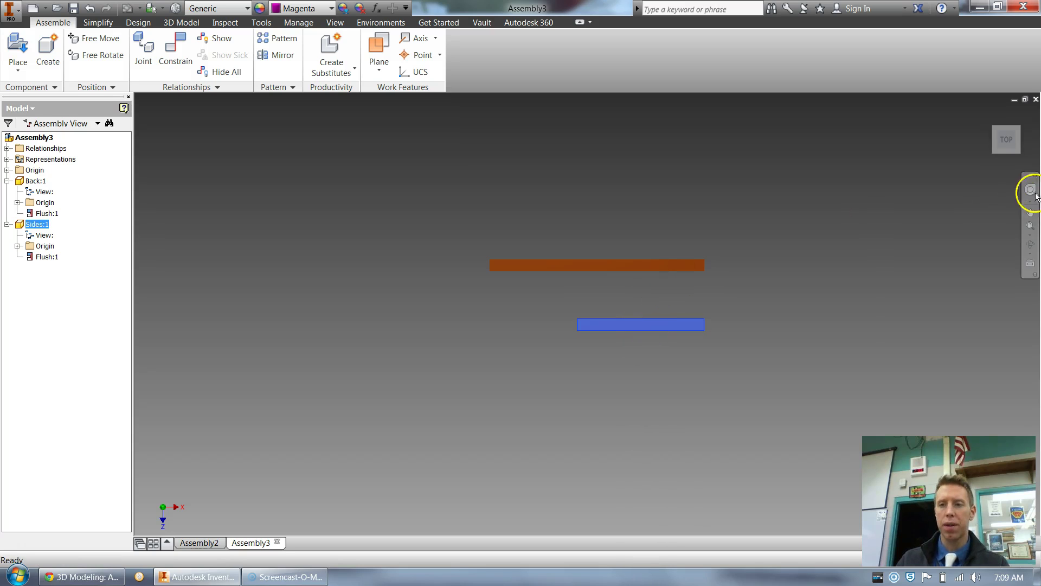
key(Escape)
click(1005, 149)
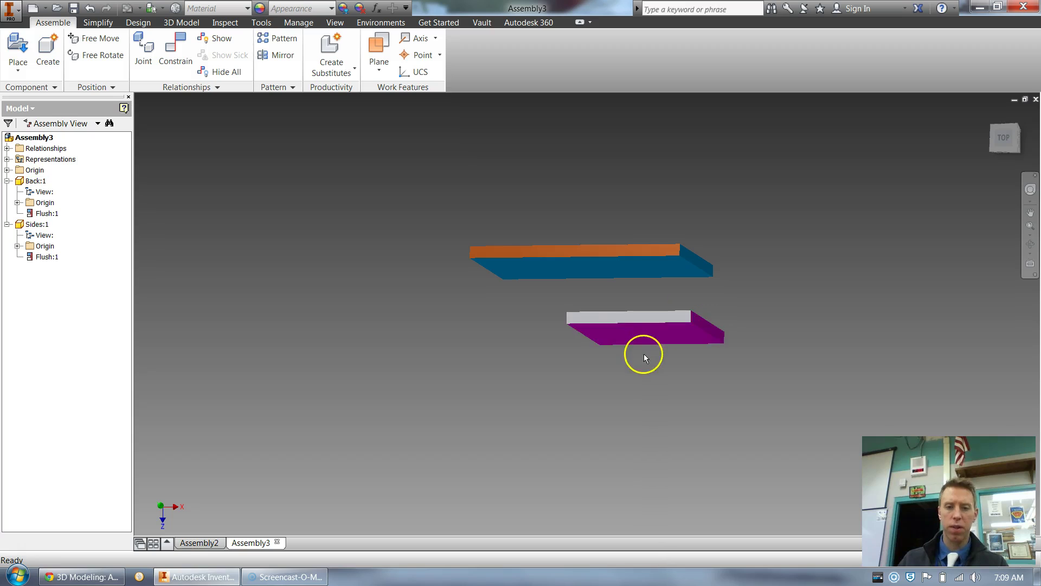
drag(646, 330, 651, 301)
click(1000, 137)
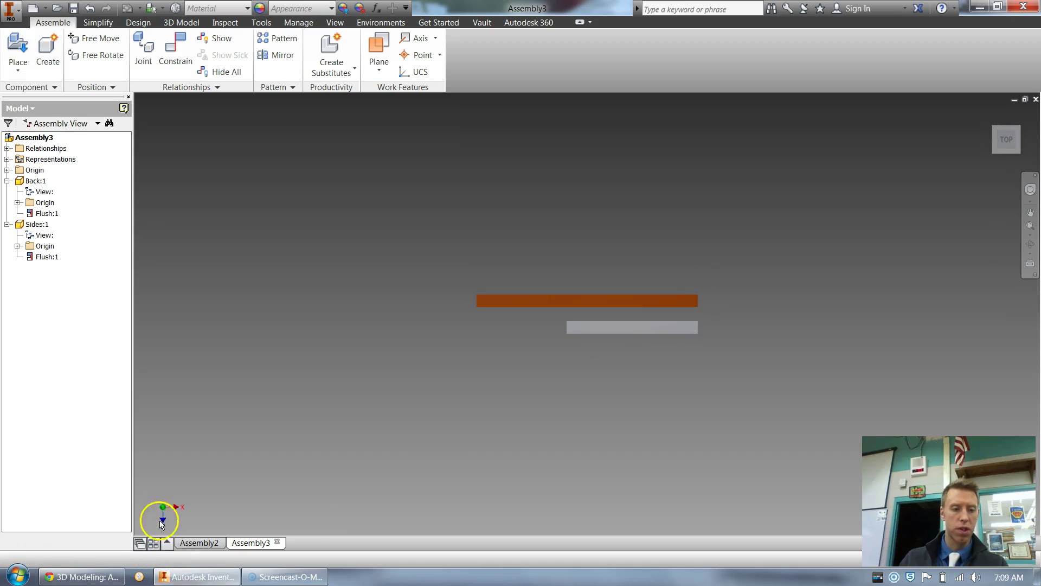
drag(613, 329, 611, 356)
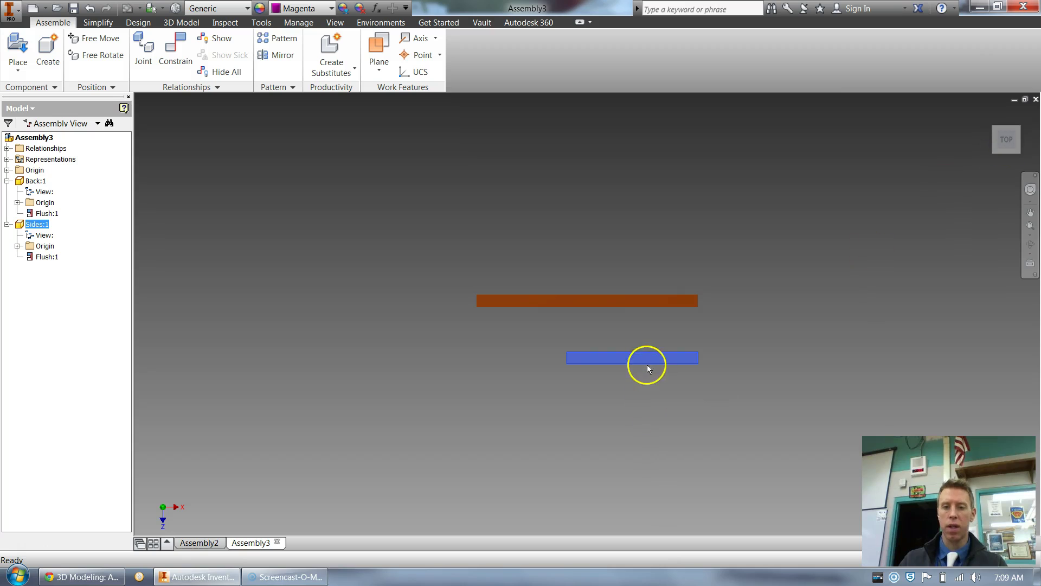
mouse_move(634, 356)
mouse_down()
mouse_move(653, 355)
mouse_move(622, 356)
mouse_up()
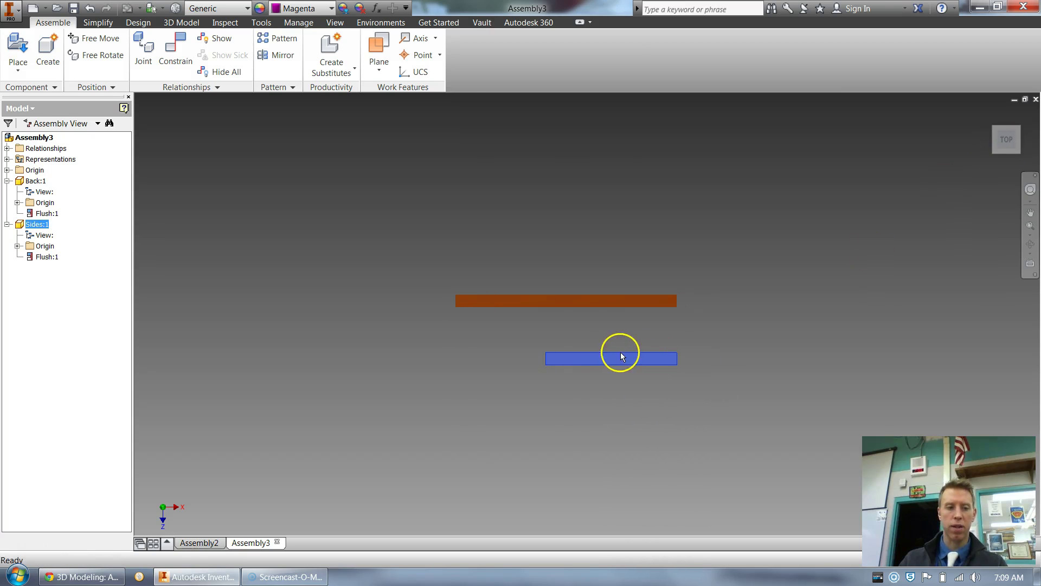
key(Escape)
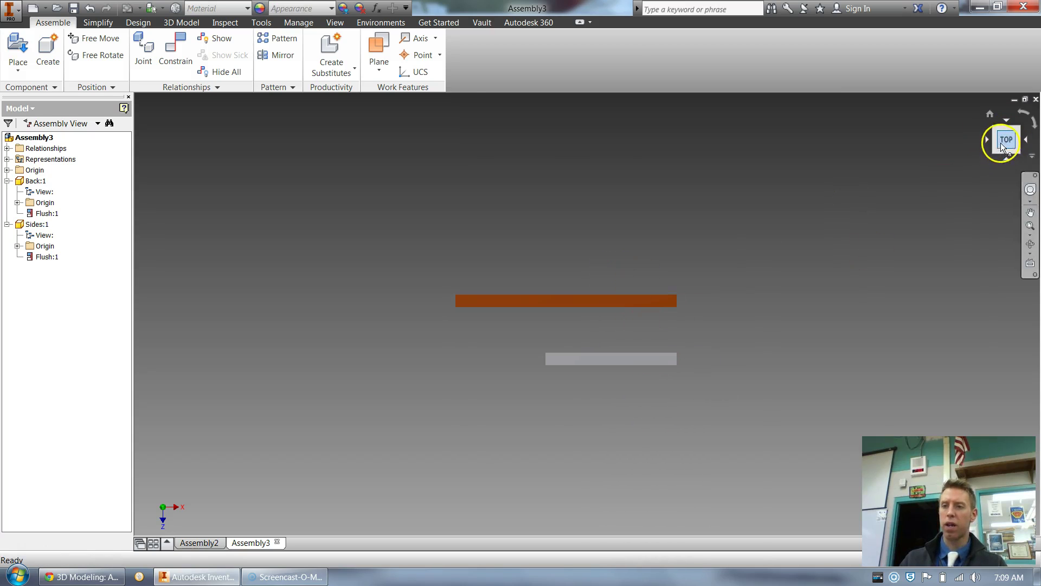
click(1001, 145)
click(1004, 150)
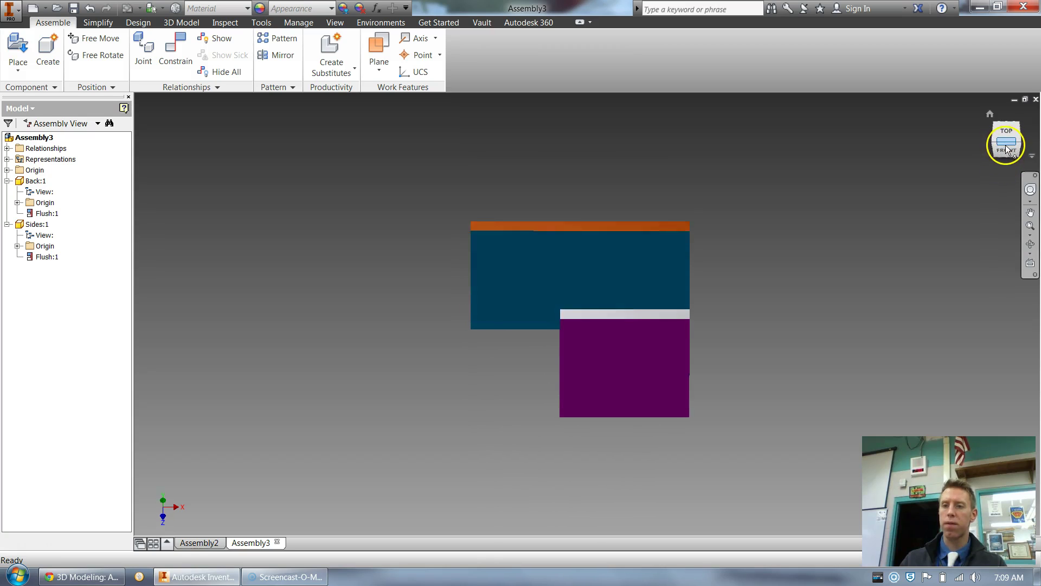
Delete the Flush constraint between Sides and Back, and pull the Sides part clear of the Back part.
drag(621, 314, 602, 260)
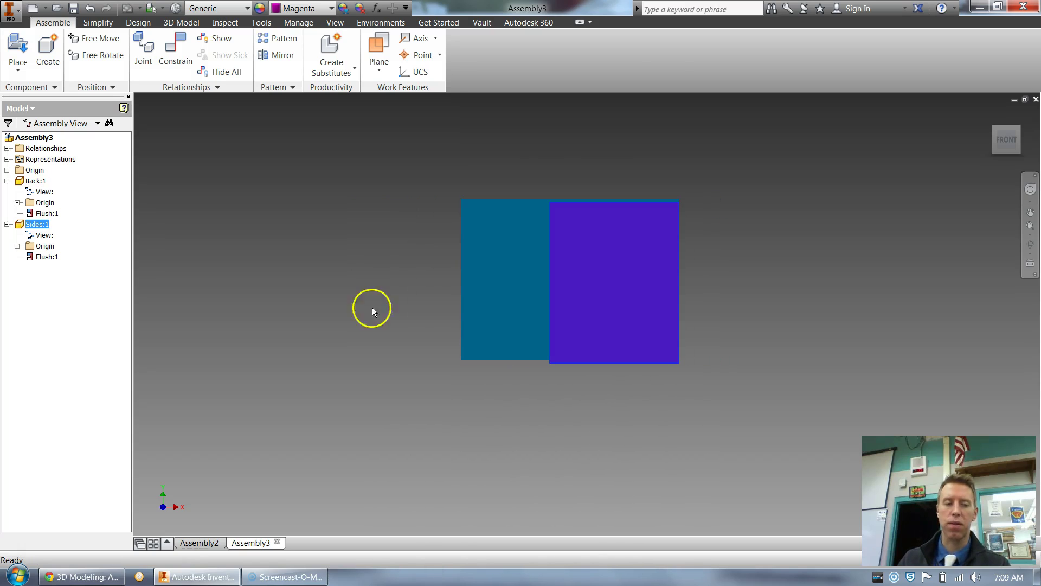
key(F6)
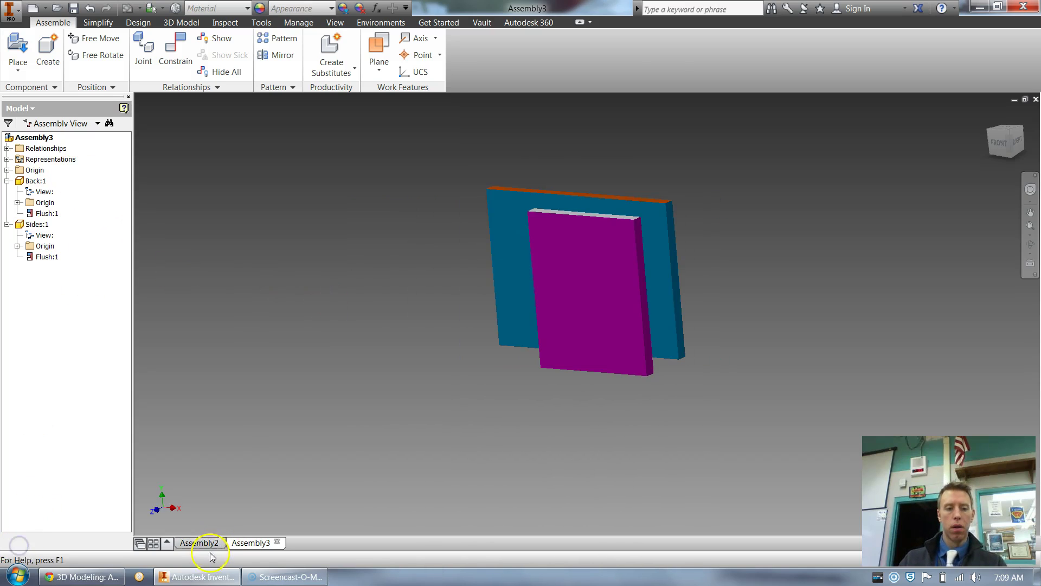
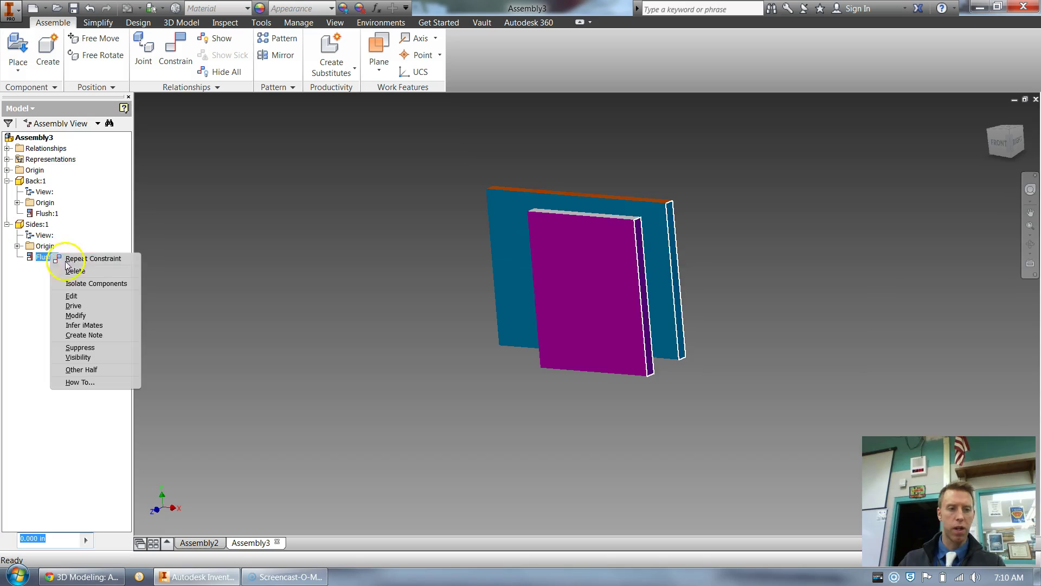
drag(553, 261, 414, 276)
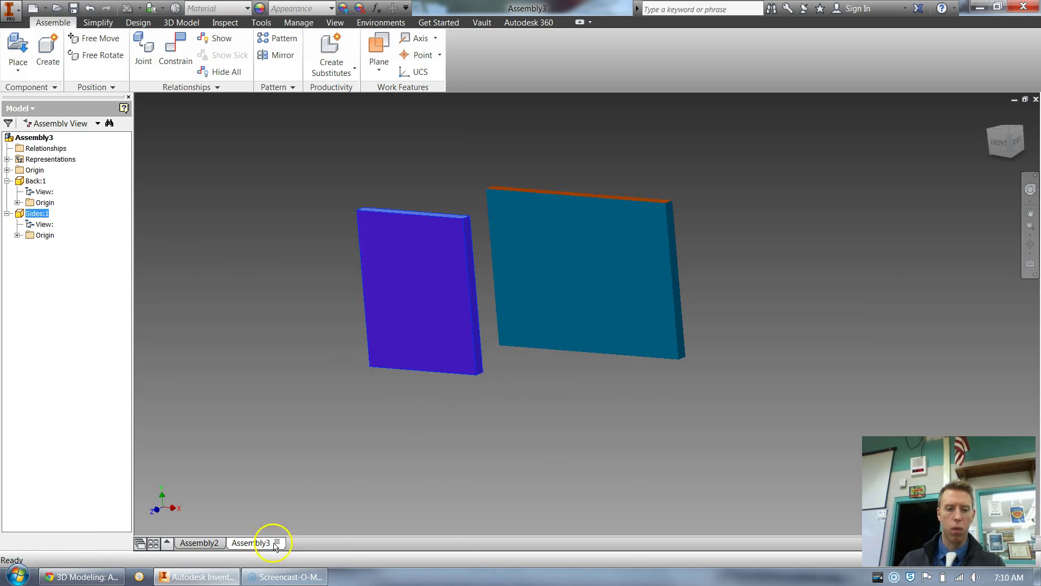
Review how the side panels meet the back panel in the Assembly2 model, and return to Assembly3.
click(199, 542)
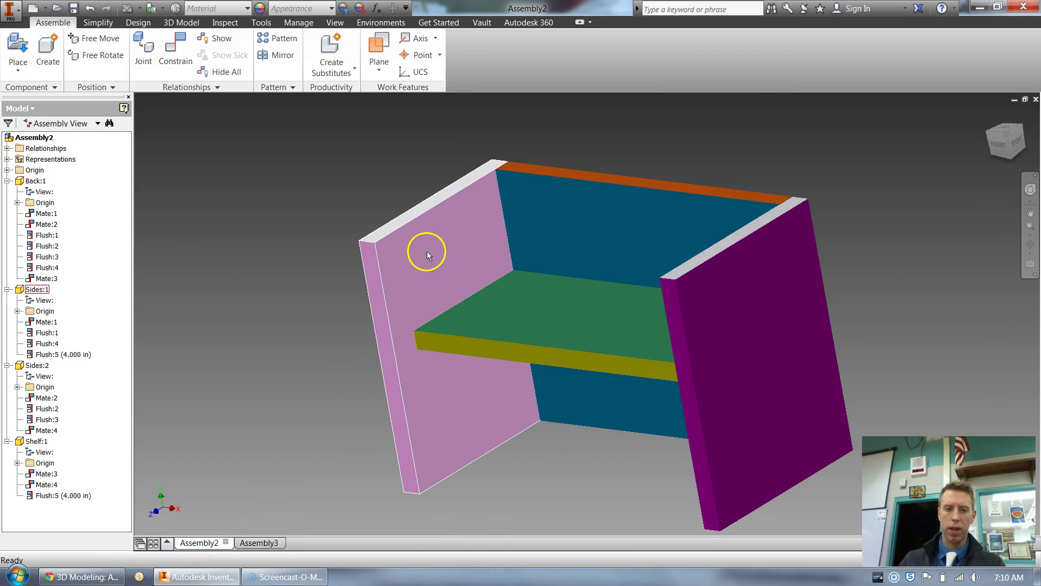
click(581, 203)
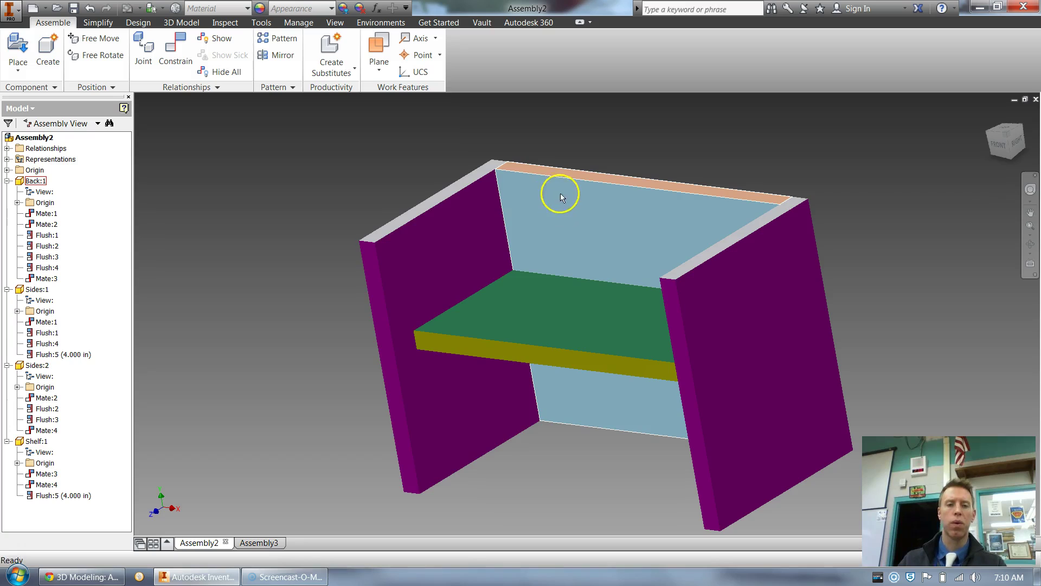
click(357, 197)
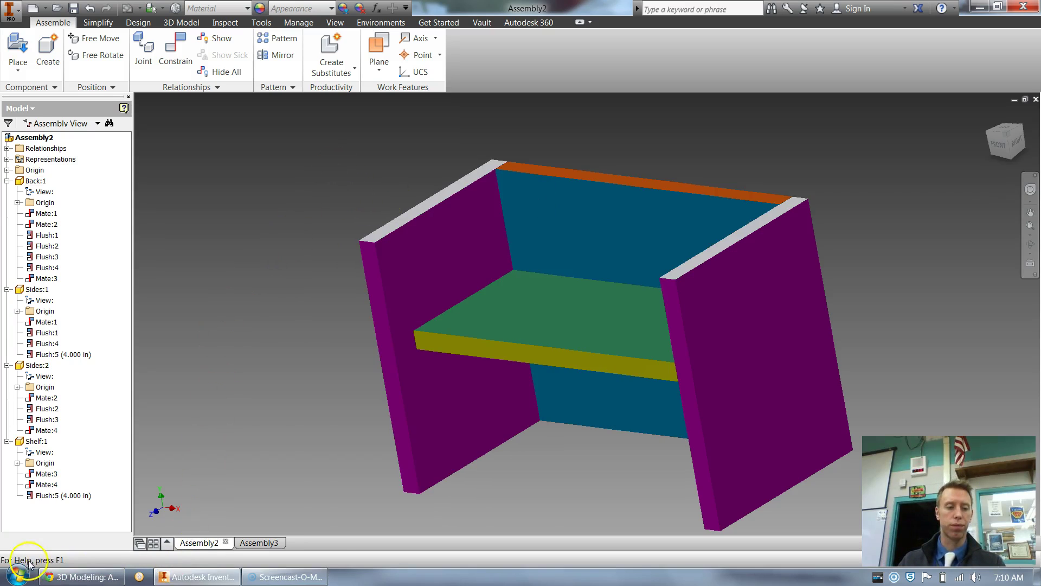
click(259, 542)
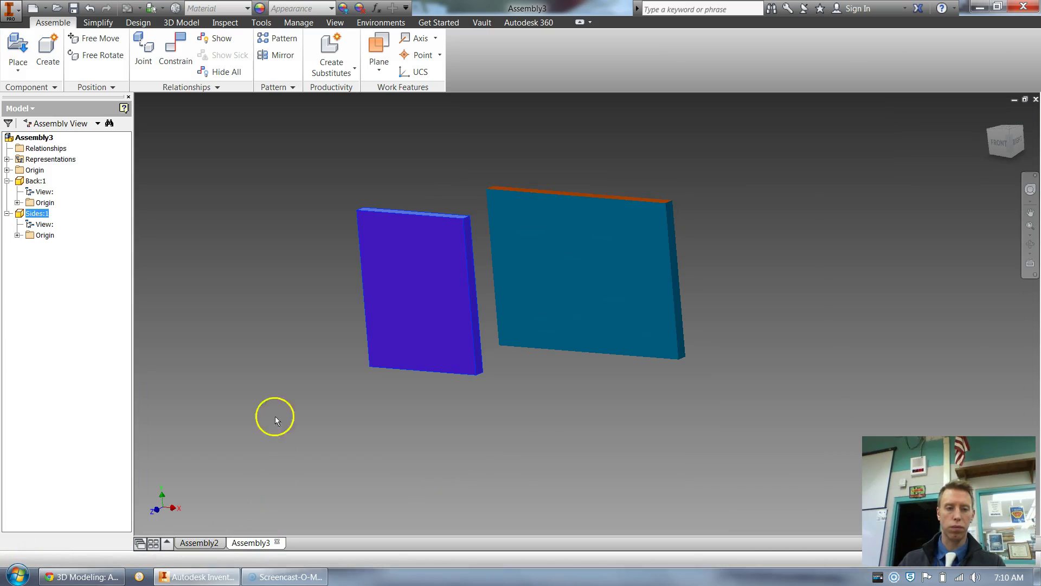
Place a Mate constraint between the narrow end face of the Back part and the wide face of the Sides part.
drag(1010, 136, 1012, 162)
click(323, 207)
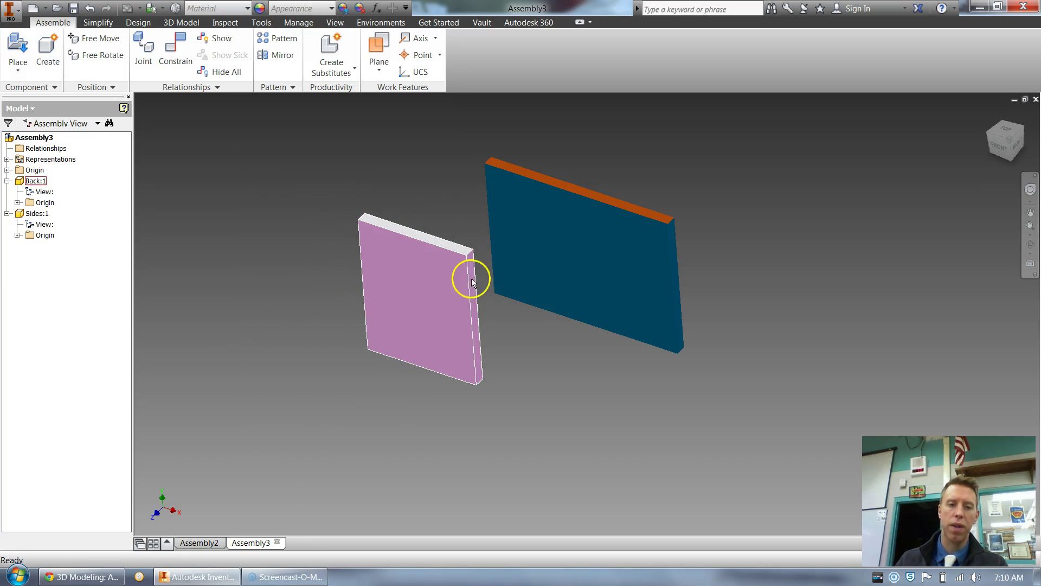
click(998, 145)
click(996, 148)
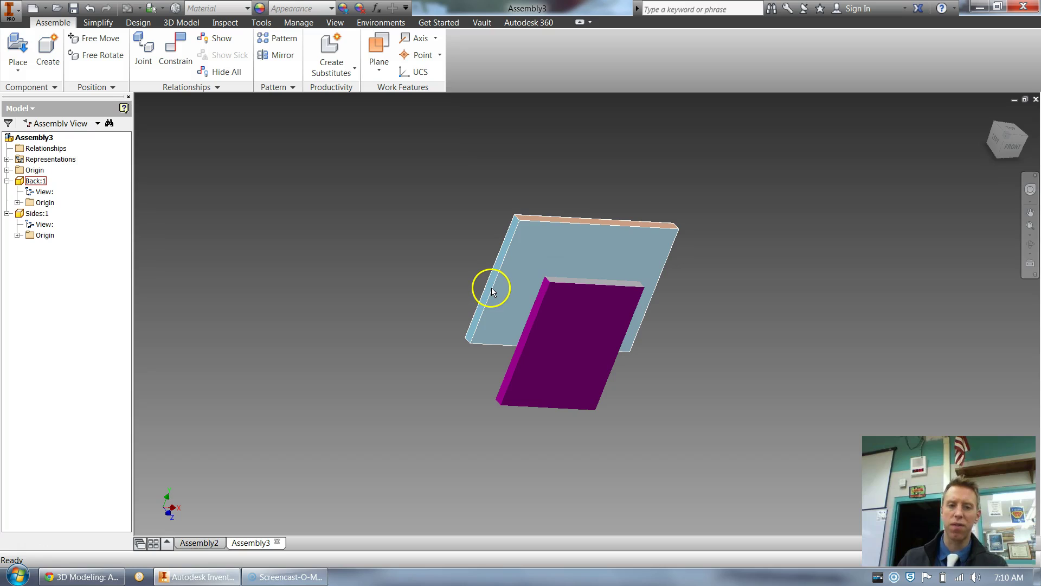
click(493, 256)
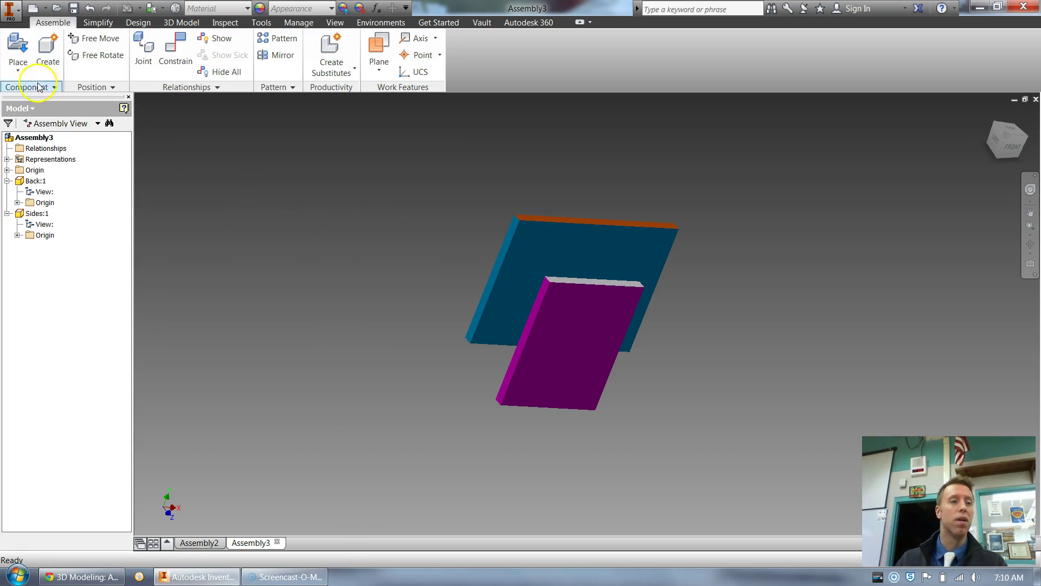
click(175, 50)
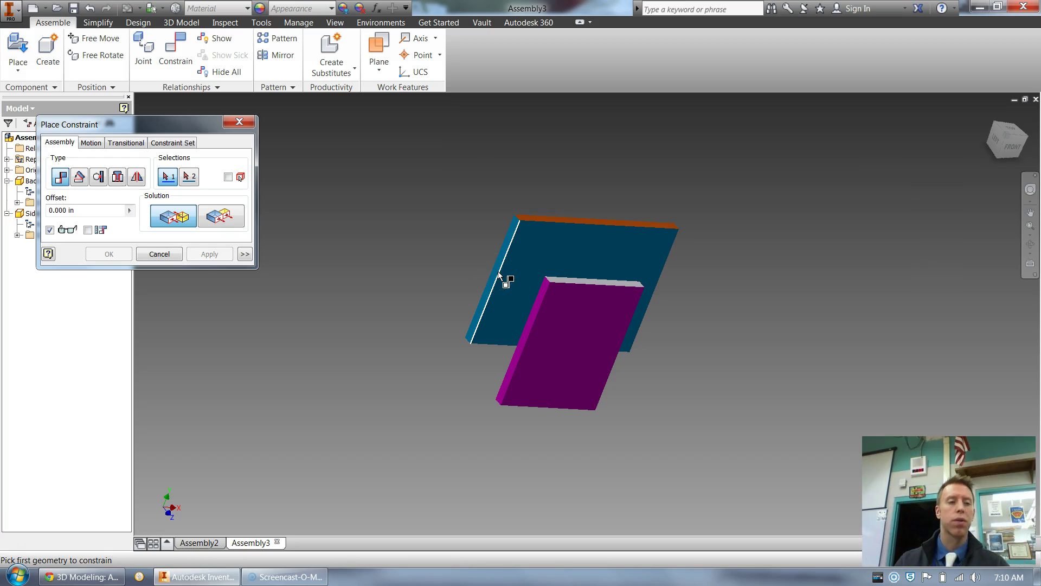
click(483, 316)
click(309, 221)
click(598, 334)
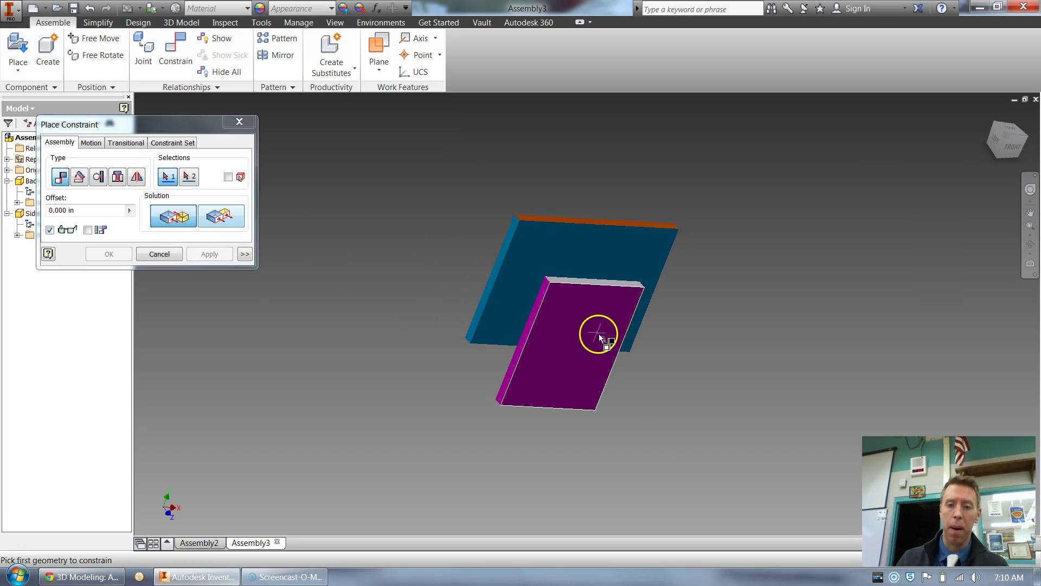
scroll(483, 287, up, 2)
click(488, 242)
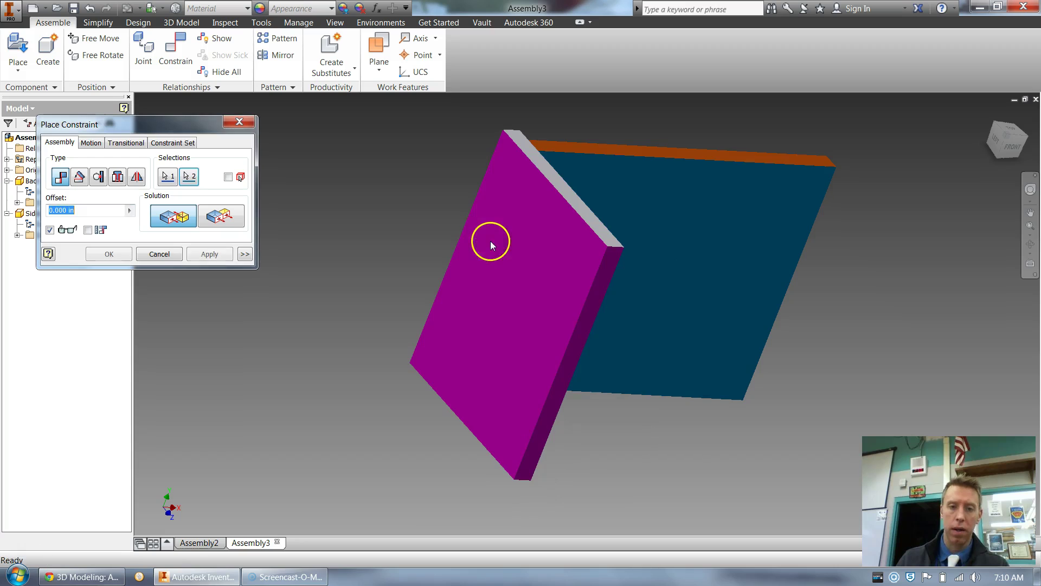
click(209, 253)
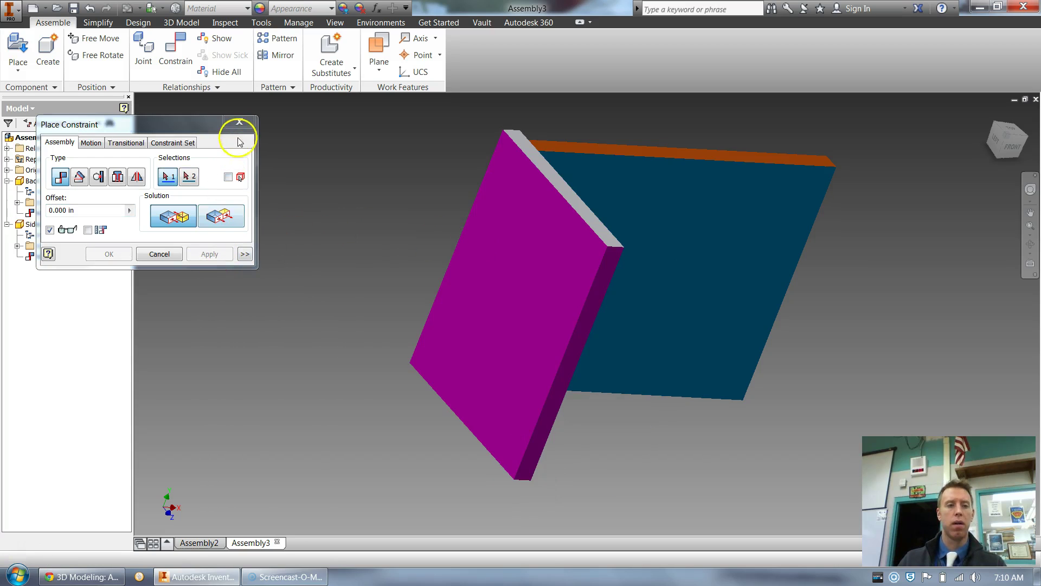
click(239, 122)
Slide the mated Sides part along the Back part's end face to test its remaining movement.
click(1011, 147)
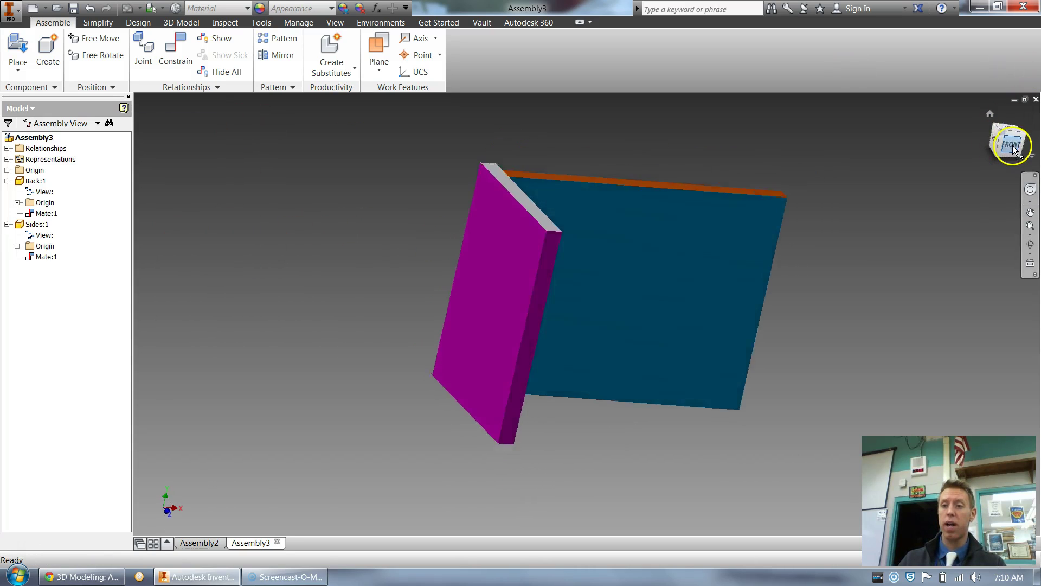
shift+middle_drag(997, 141, 924, 158)
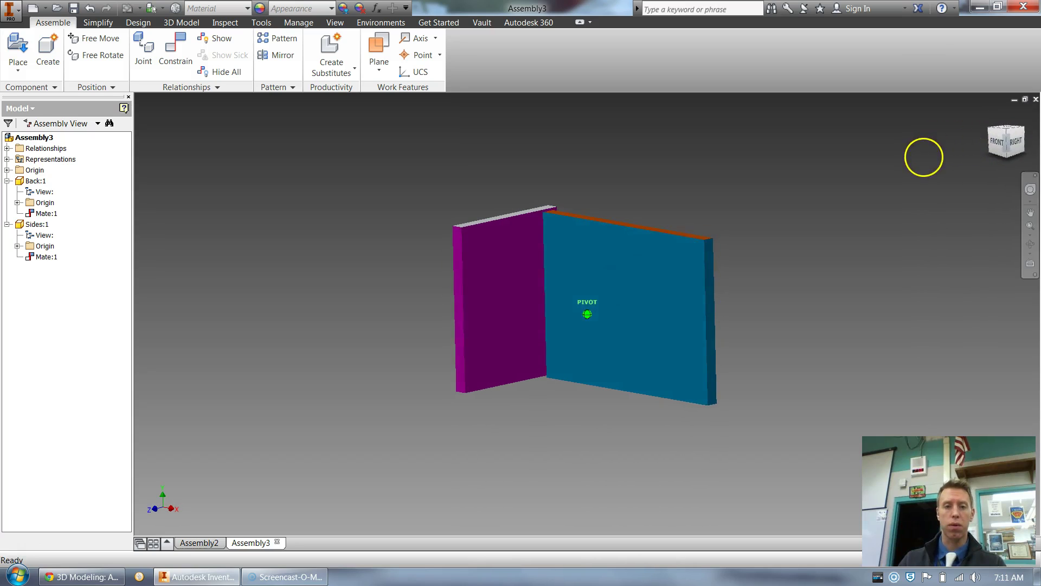
drag(512, 290, 500, 309)
click(1013, 173)
drag(1012, 142, 1017, 160)
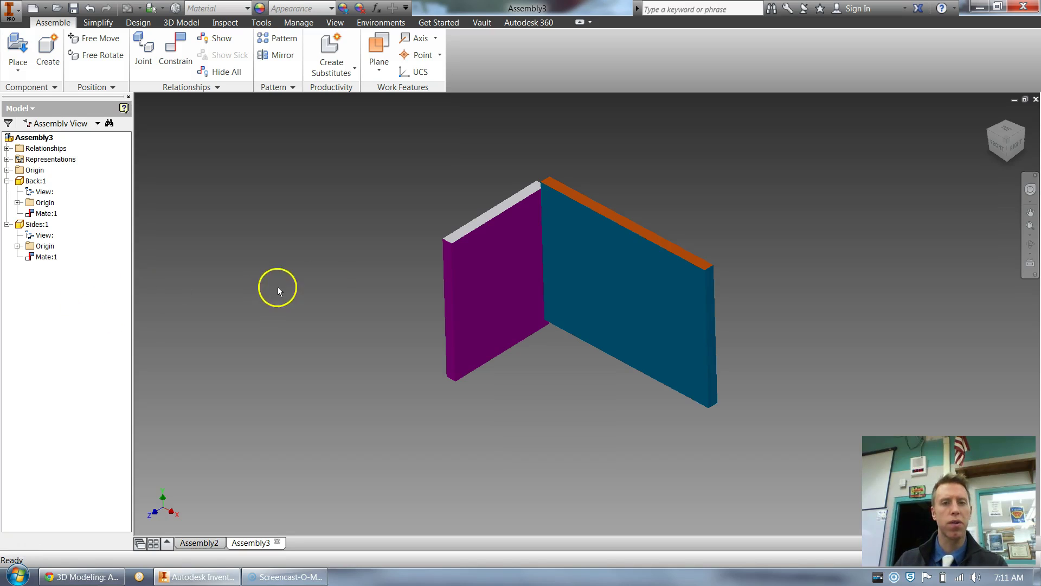
mouse_move(483, 265)
mouse_down()
mouse_move(483, 249)
mouse_move(515, 235)
mouse_move(483, 221)
mouse_move(482, 250)
mouse_move(502, 231)
mouse_move(487, 252)
mouse_up()
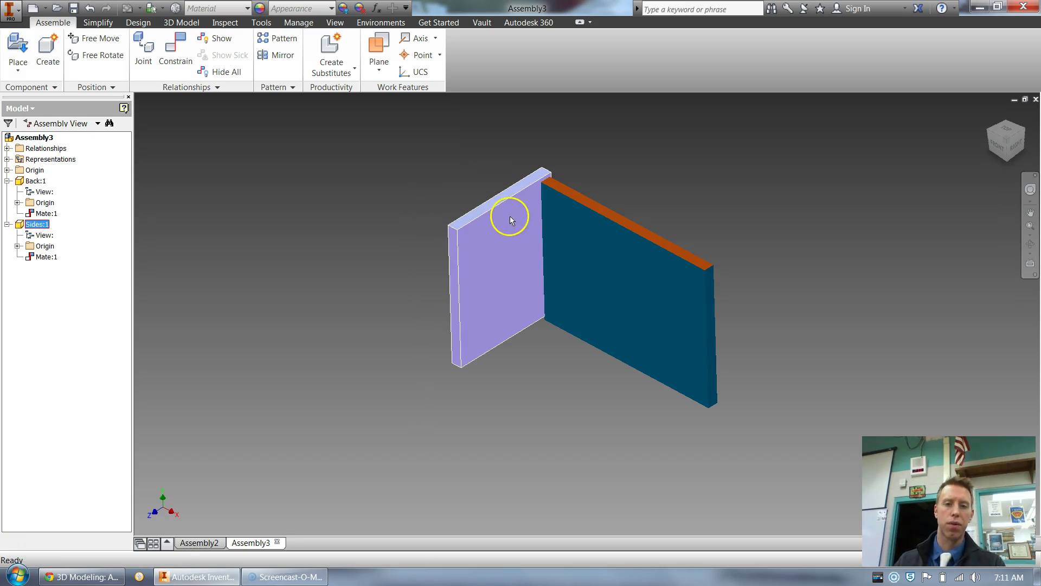
Place a Flush constraint between the top edge faces of the Sides and Back parts.
scroll(531, 171, up, 2)
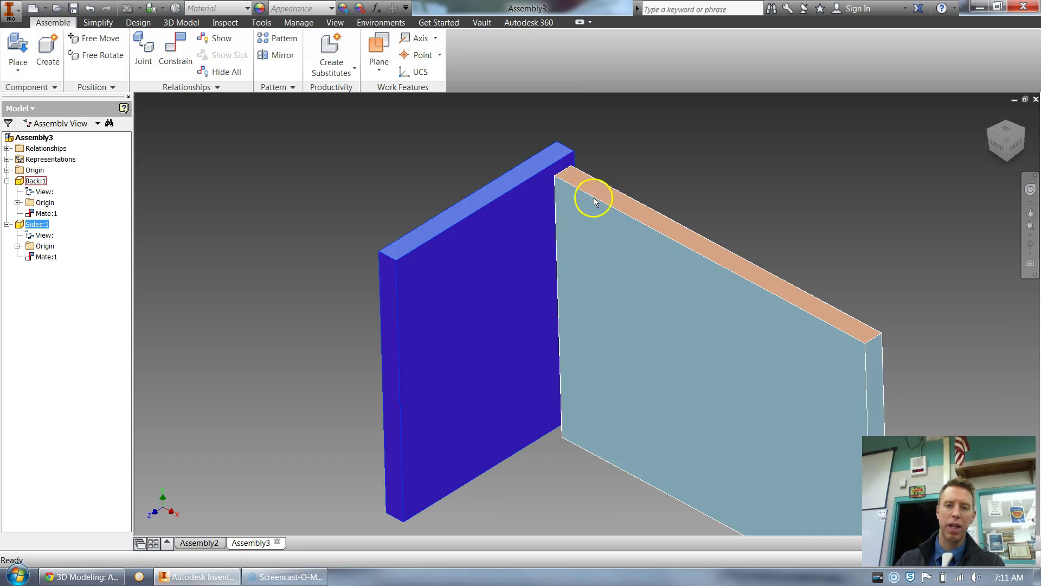
scroll(615, 199, down, 2)
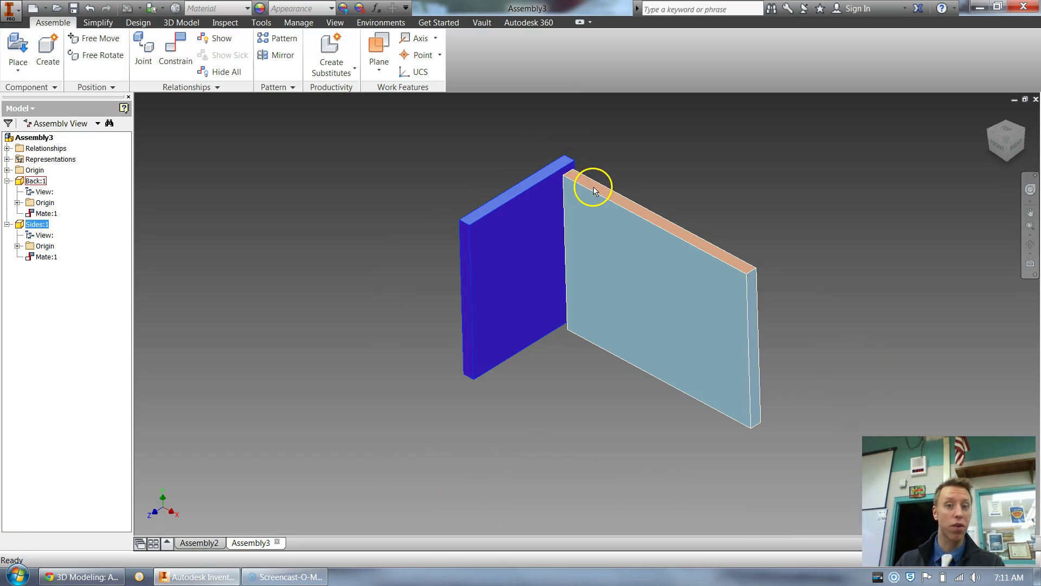
click(466, 178)
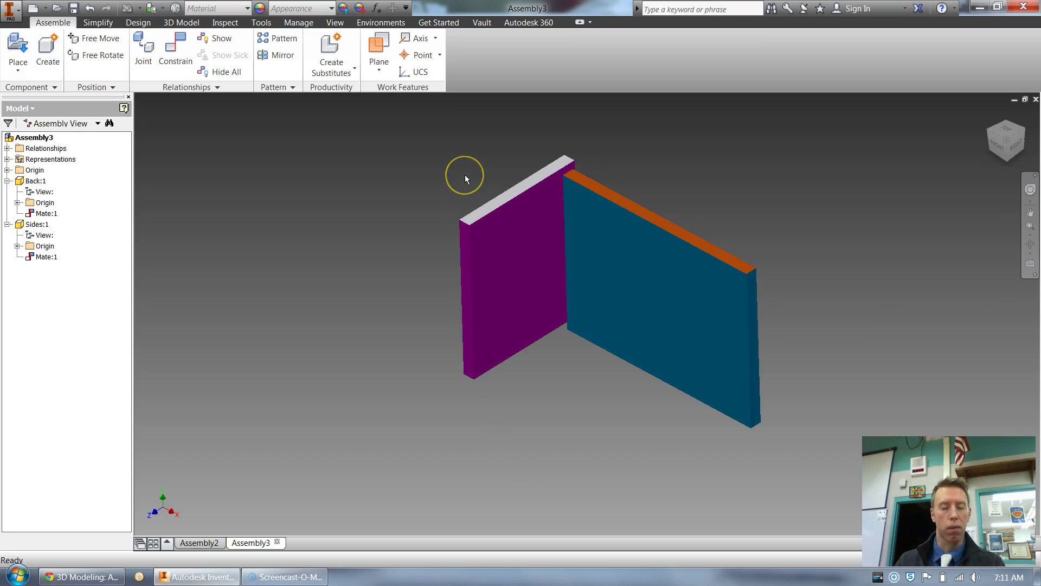
click(553, 168)
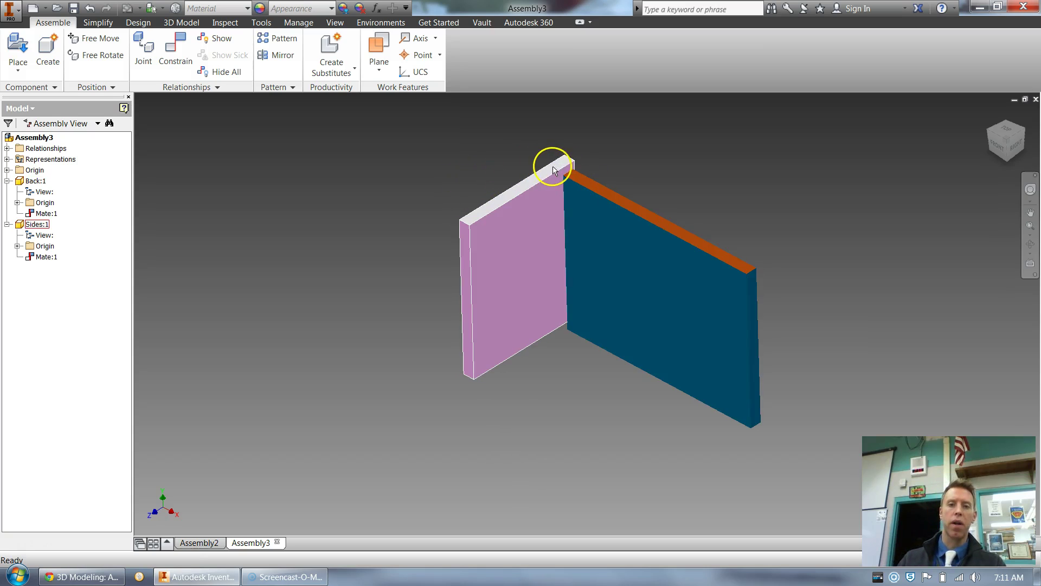
click(612, 199)
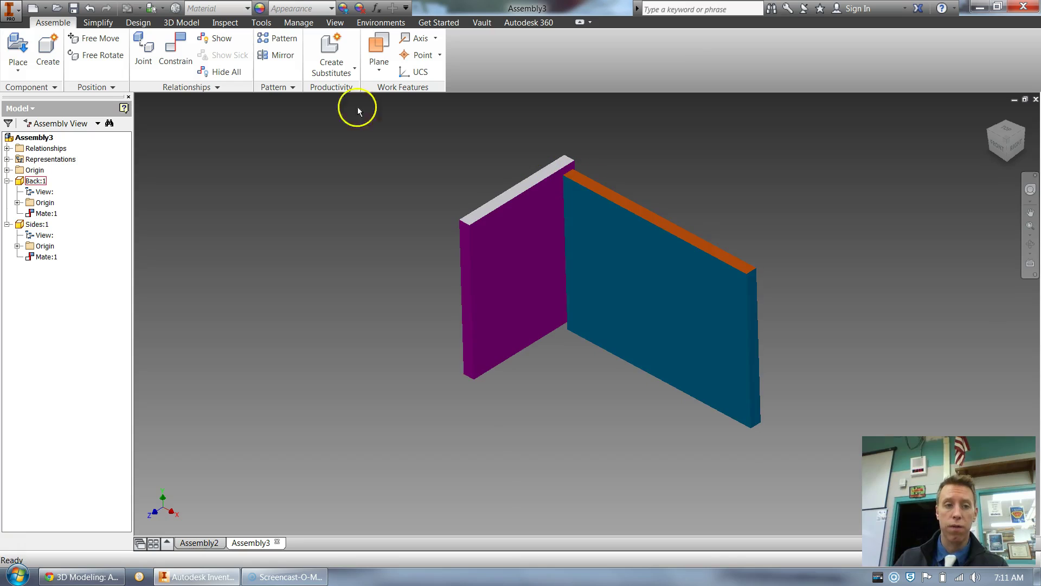
click(189, 55)
click(220, 216)
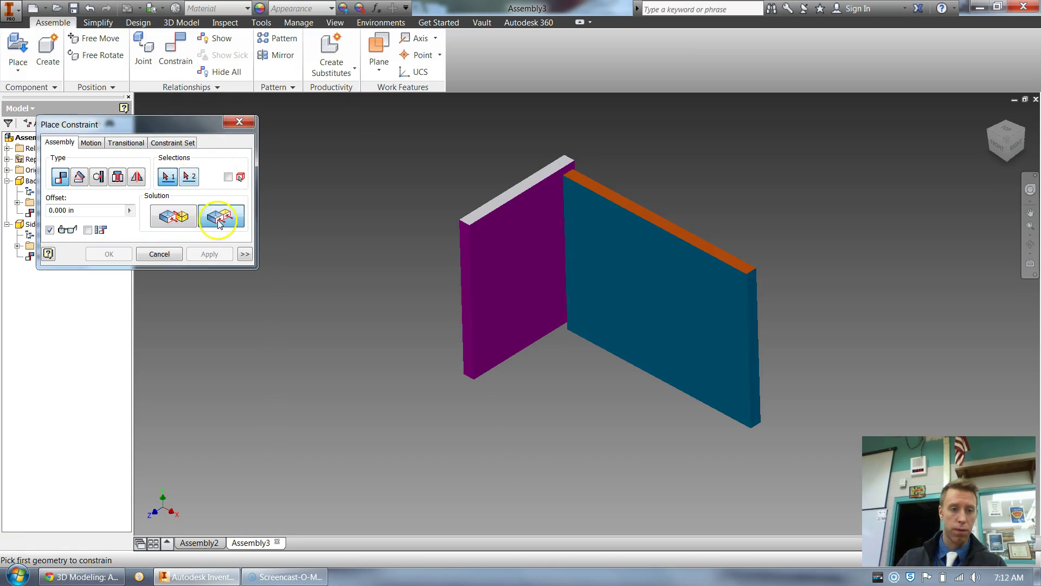
click(530, 183)
click(595, 181)
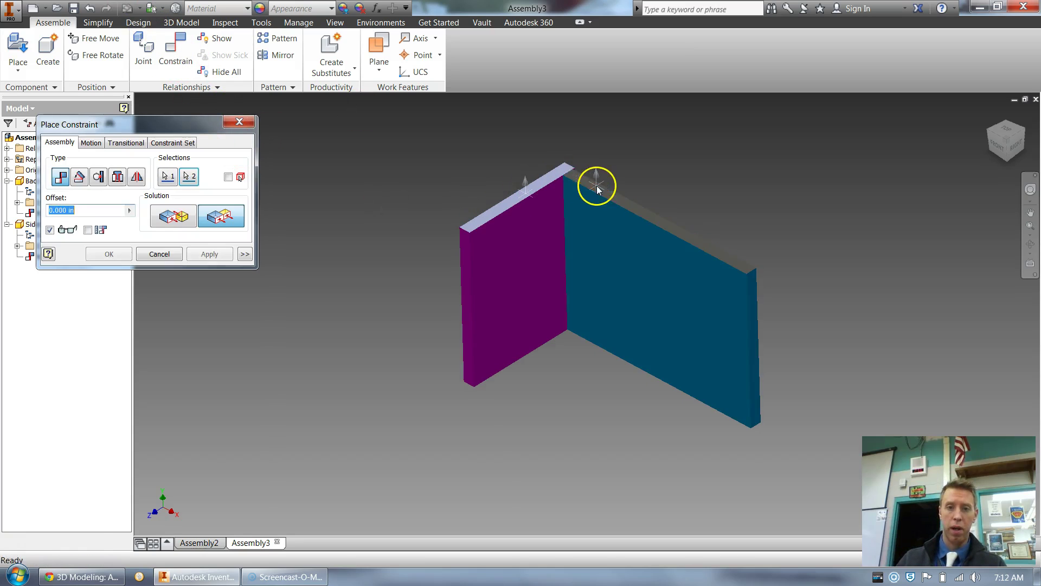
key(Return)
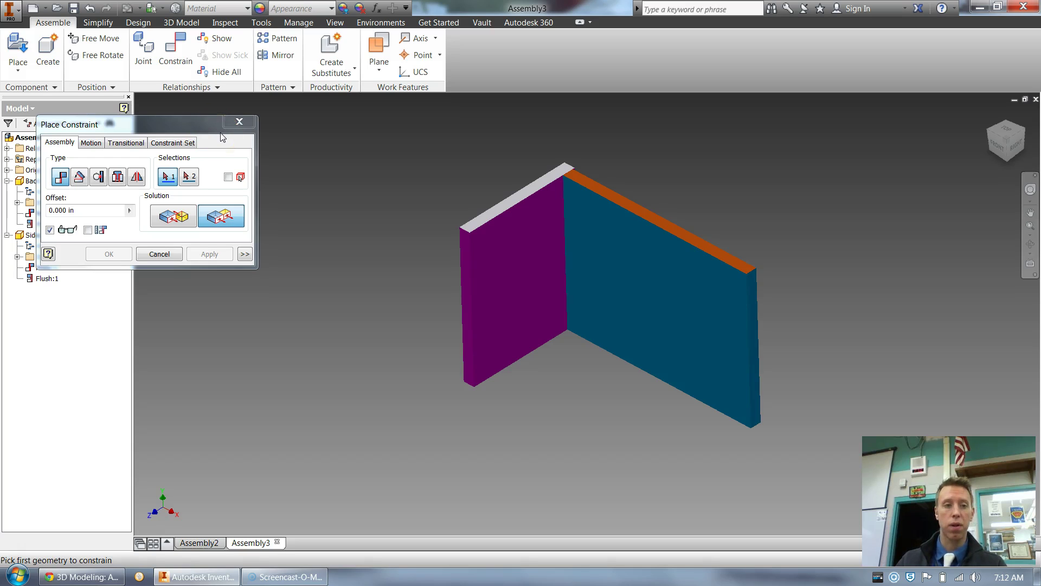
Finish placing constraints and slide the Sides part out of line with the Back part's rear face.
mouse_move(1010, 146)
mouse_down()
mouse_move(1006, 109)
mouse_move(1029, 116)
mouse_move(1022, 136)
mouse_move(1036, 135)
mouse_move(697, 195)
mouse_move(595, 177)
mouse_up()
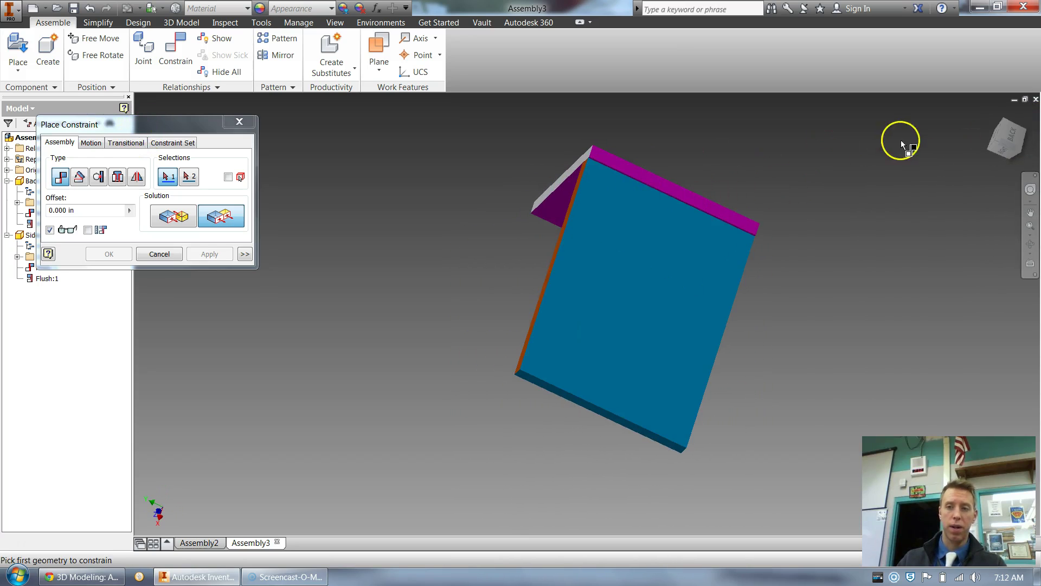
drag(1005, 139, 1018, 186)
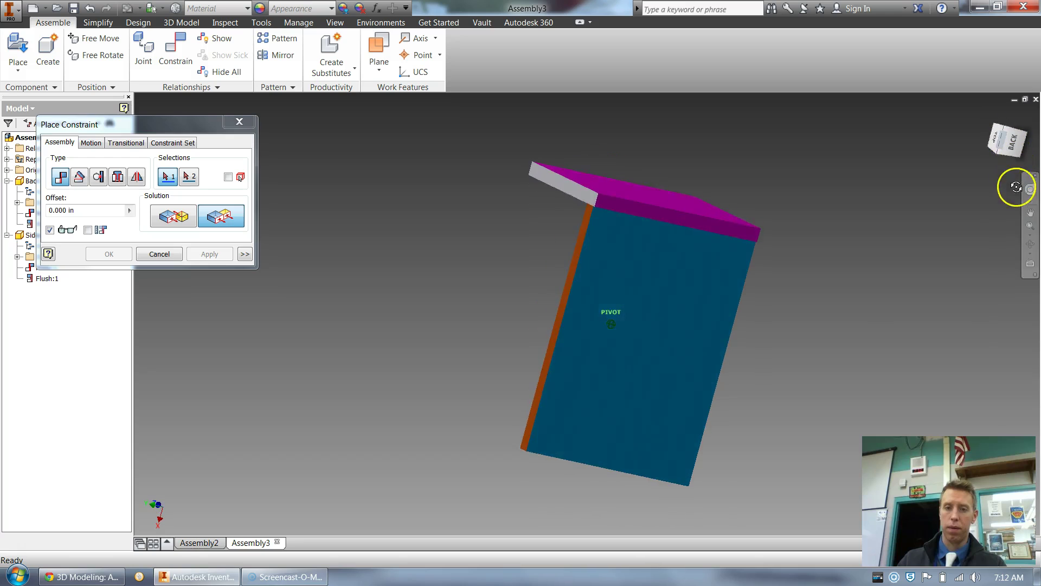
click(239, 122)
click(664, 224)
drag(642, 204, 556, 216)
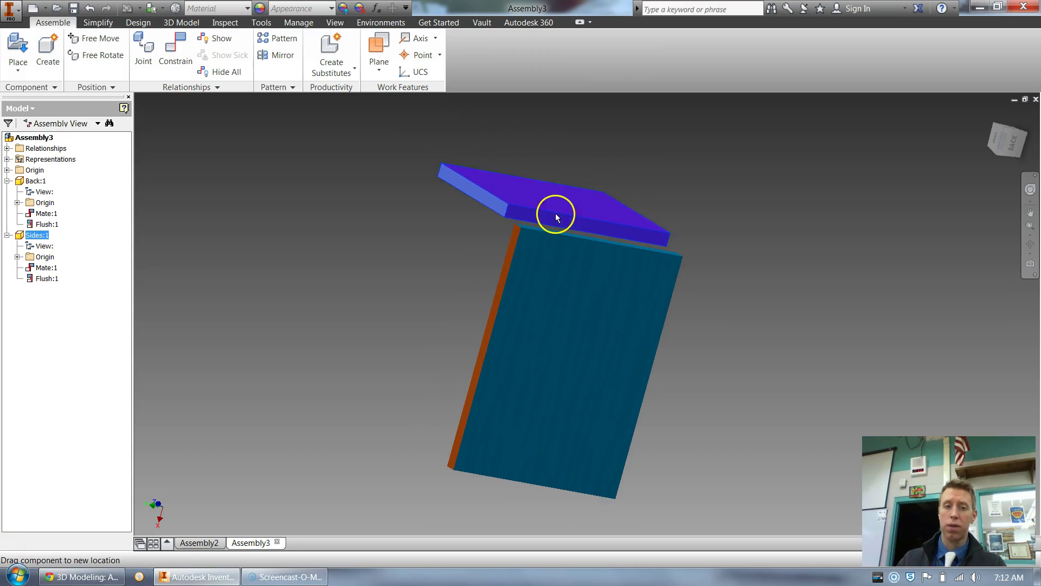
Place a Flush constraint between the narrow rear face of Sides and the rear face of Back, and switch to the Google Docs lesson document.
click(175, 49)
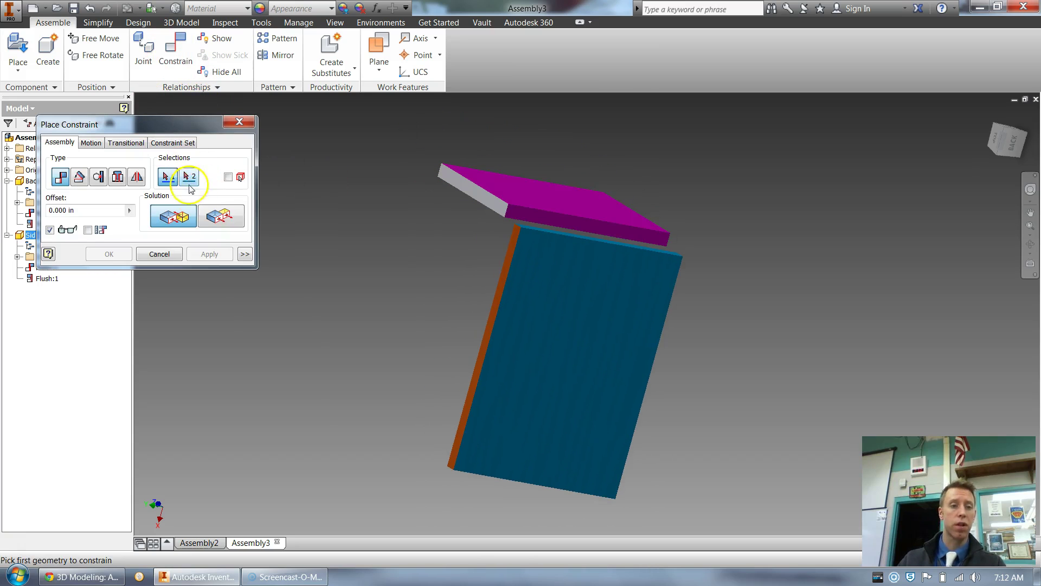
scroll(560, 226, up, 2)
click(569, 231)
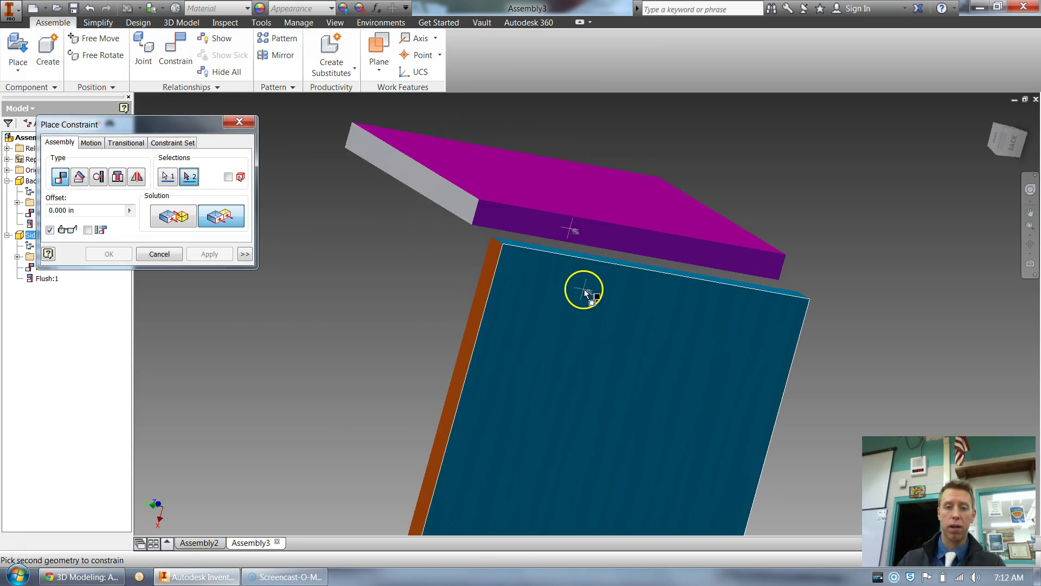
click(585, 292)
click(211, 255)
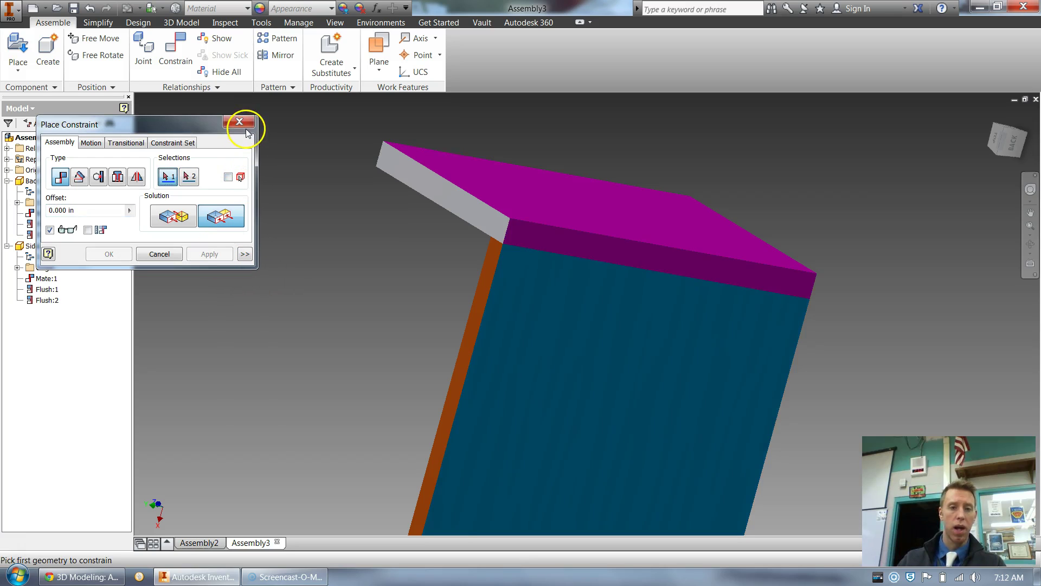
click(251, 124)
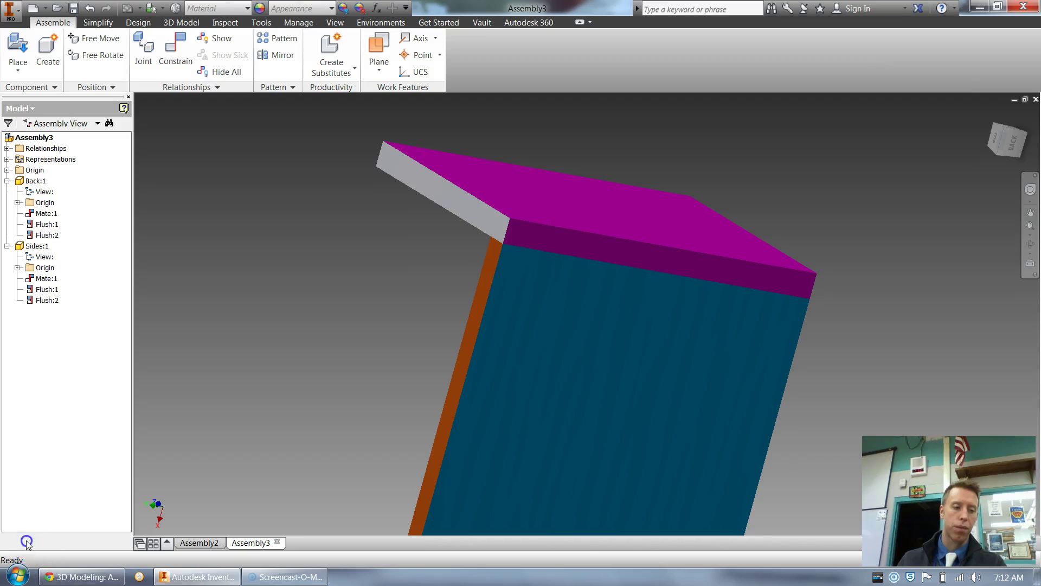
key(alt+Tab)
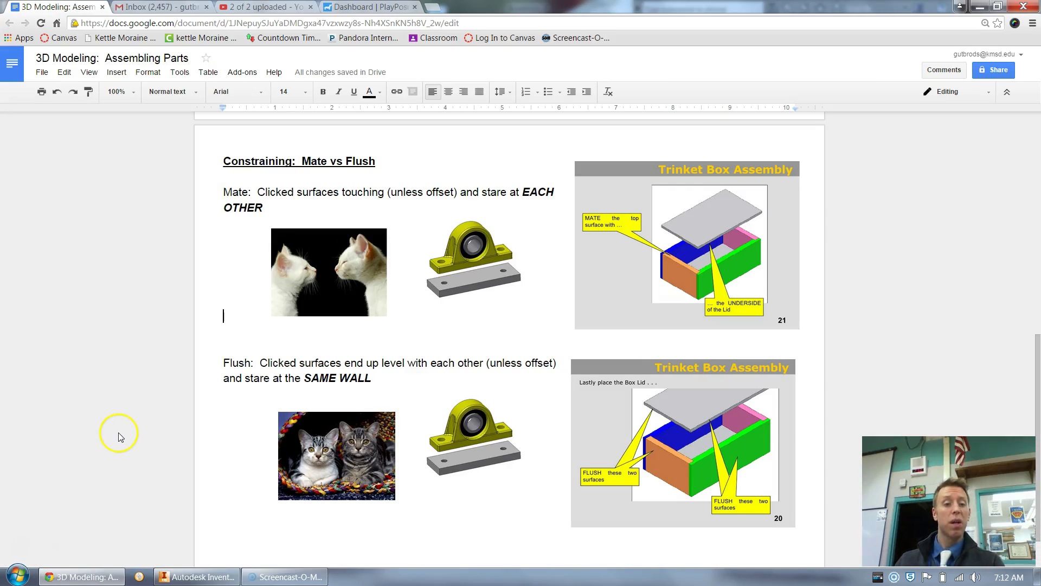